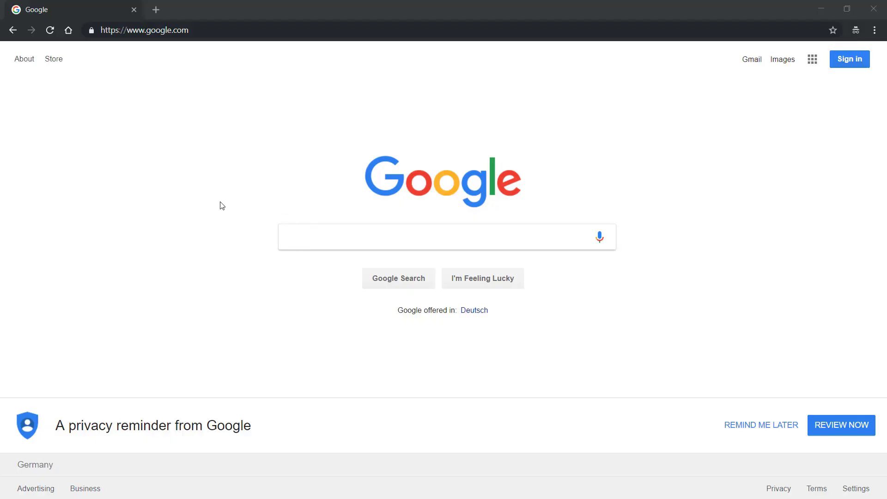
Step: Search Google for "unity 3d download" and open the Download - Unity page on unity3d.com
left_click(310, 237)
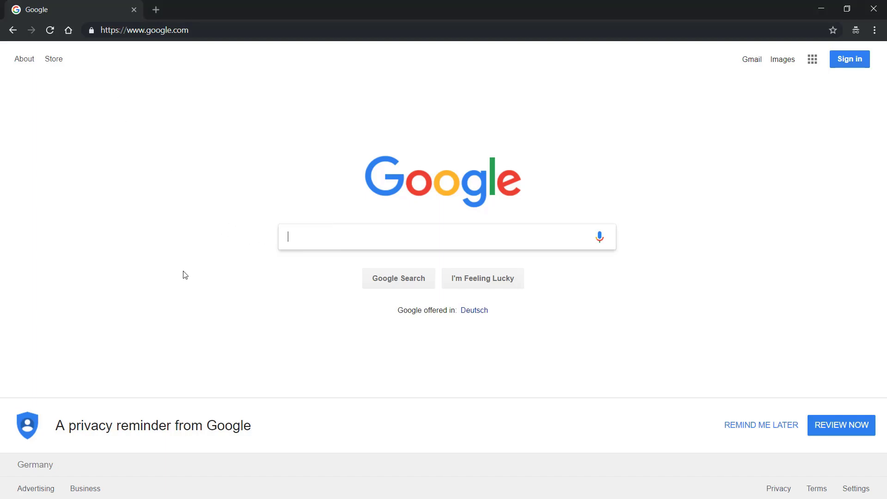
type("unity 3d ")
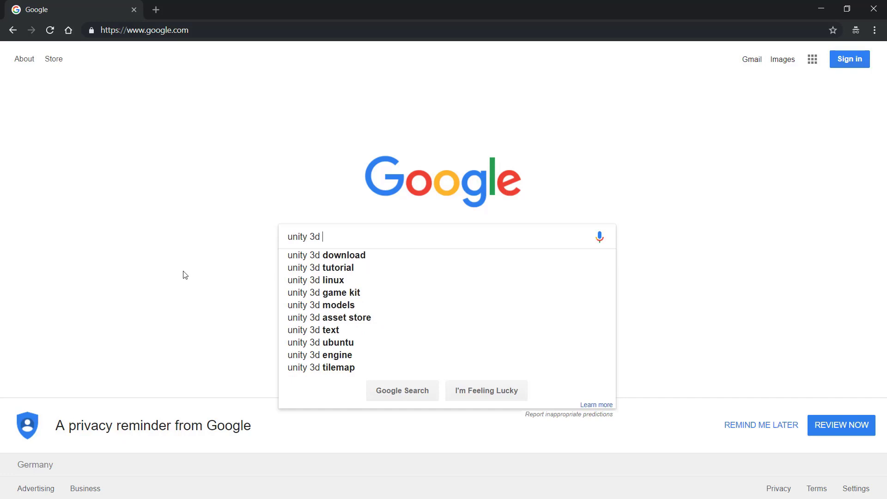
type("dow")
key("BackSpace")
type("ow")
key("Down")
key("Return")
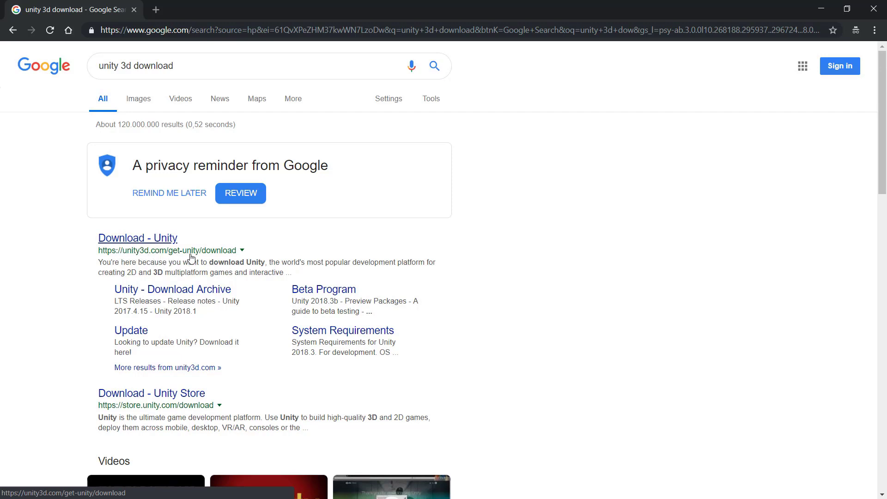
left_click(147, 238)
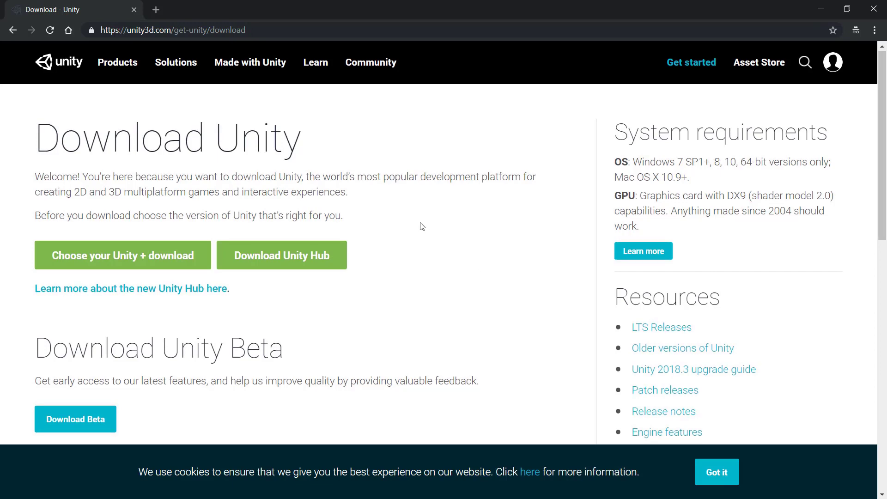
Step: Go to the Unity plan selection and choose to try the Personal plan for beginners
scroll(420, 224, "down", 2)
scroll(393, 256, "up", 2)
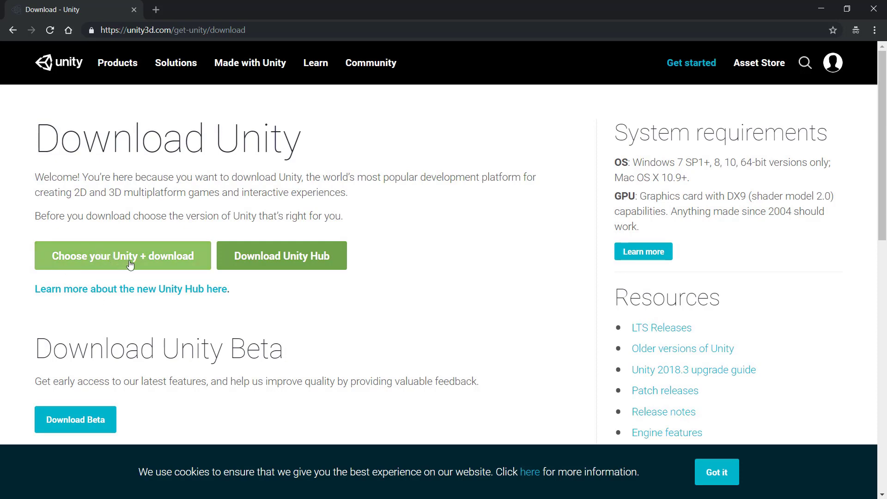
left_click(111, 259)
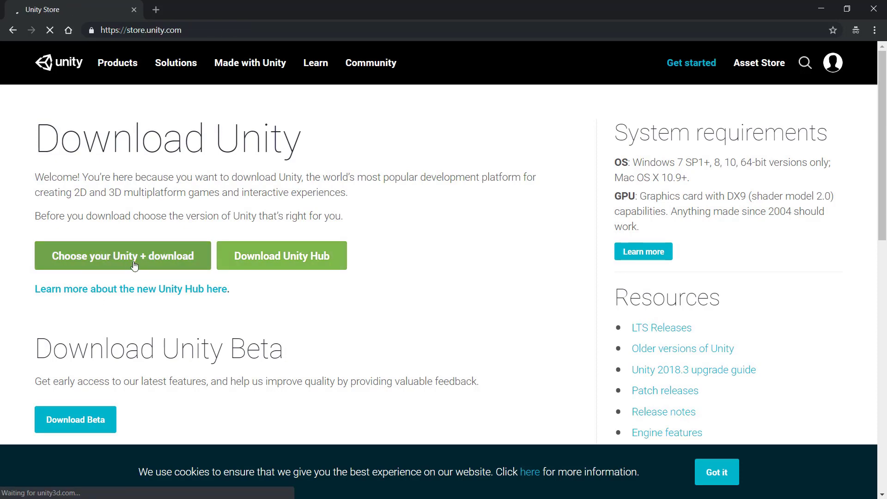
scroll(360, 222, "down", 5)
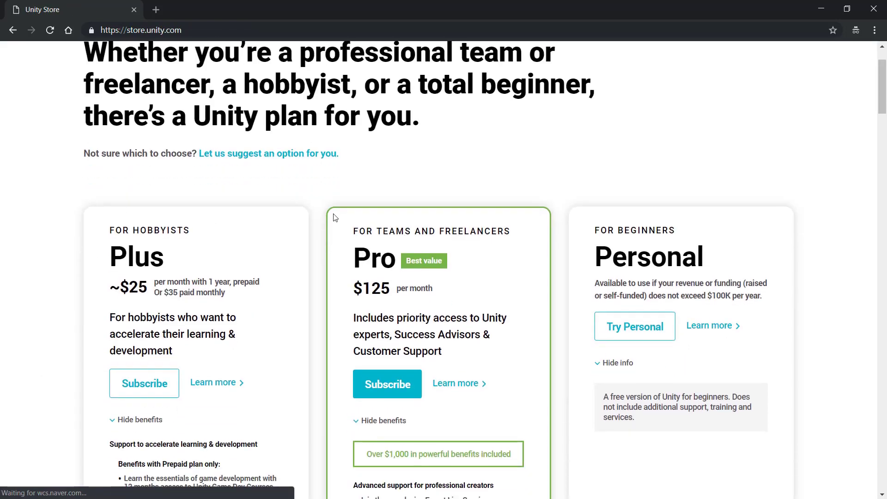
scroll(701, 197, "down", 2)
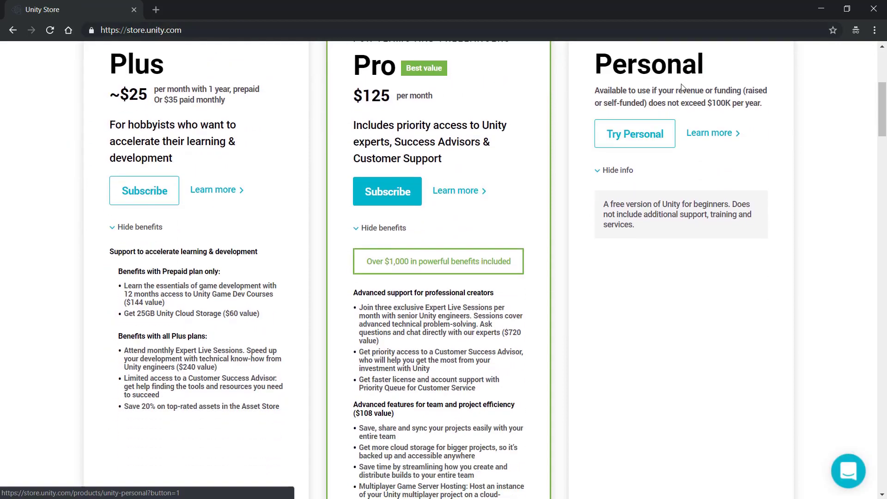
left_click(633, 136)
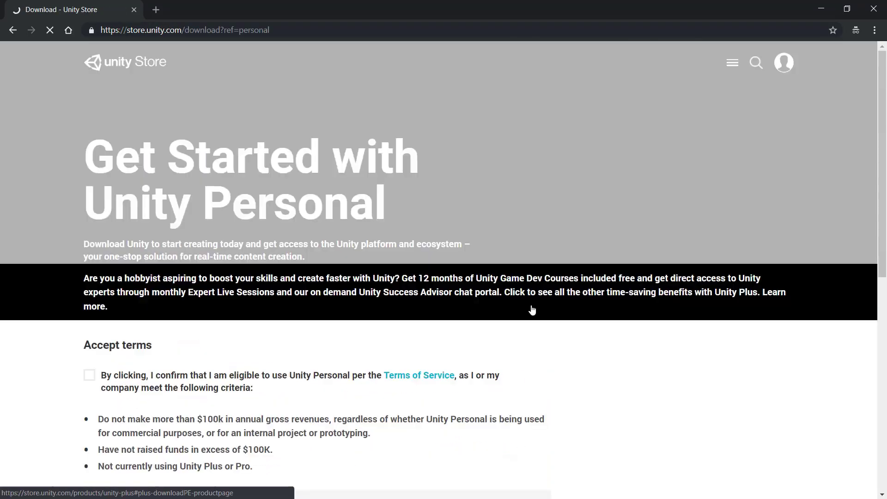
Step: Review the Unity Personal eligibility criteria and accept the terms by confirming eligibility
scroll(231, 205, "down", 4)
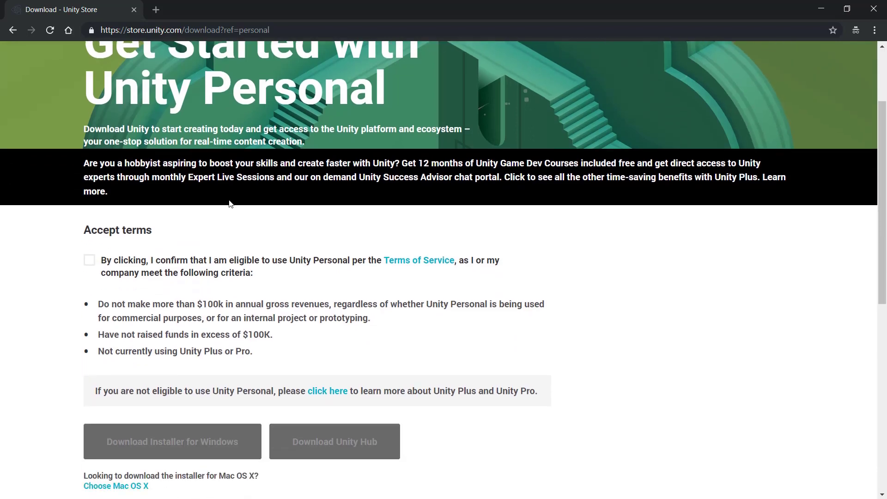
scroll(309, 283, "down", 2)
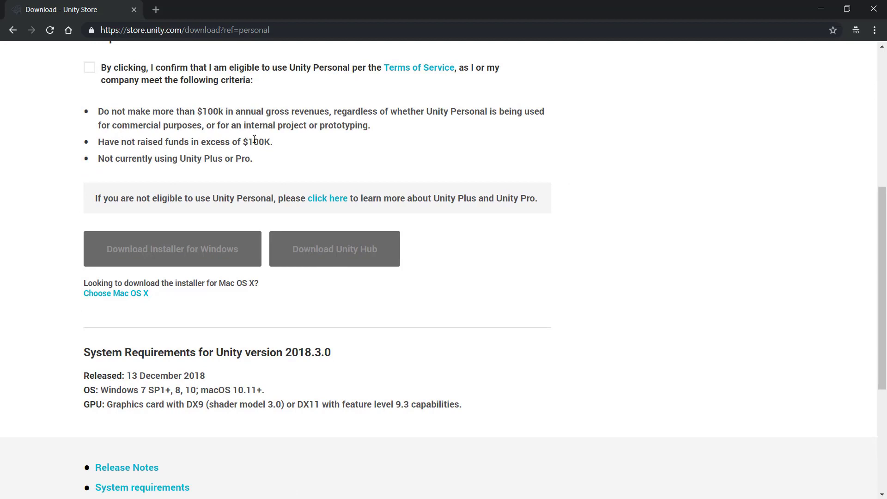
left_click_drag(274, 144, 97, 143)
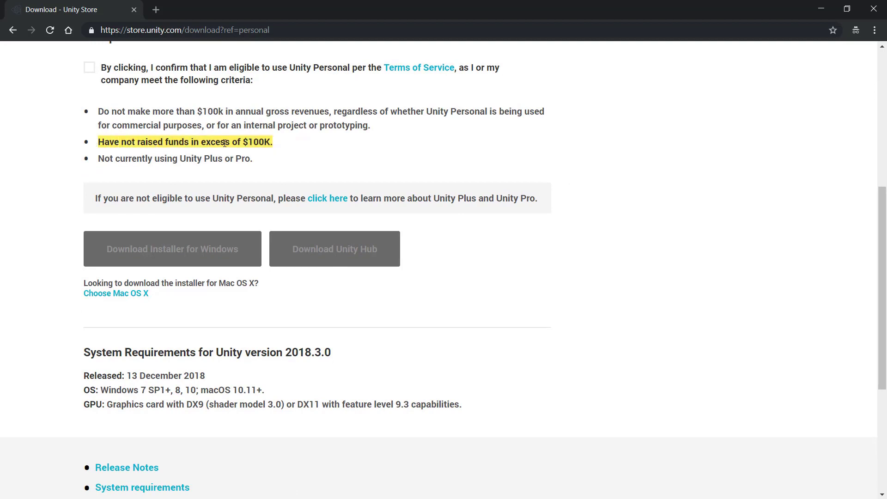
scroll(243, 238, "up", 3)
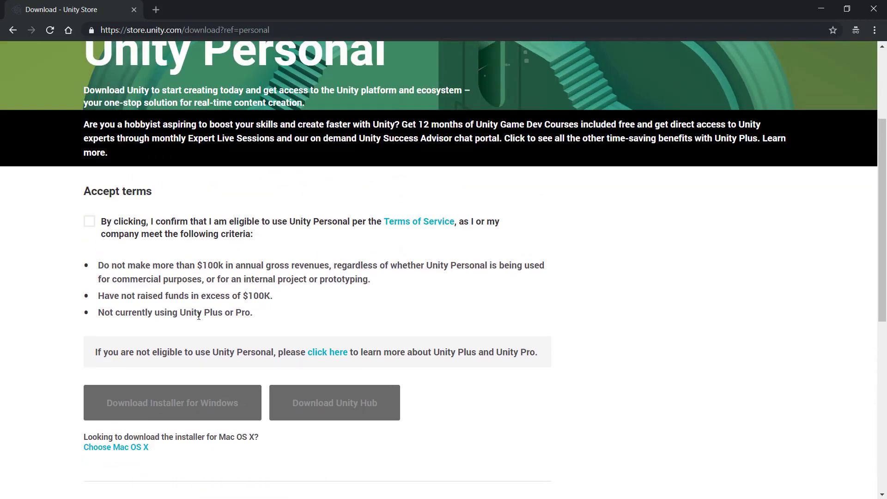
scroll(202, 314, "up", 1)
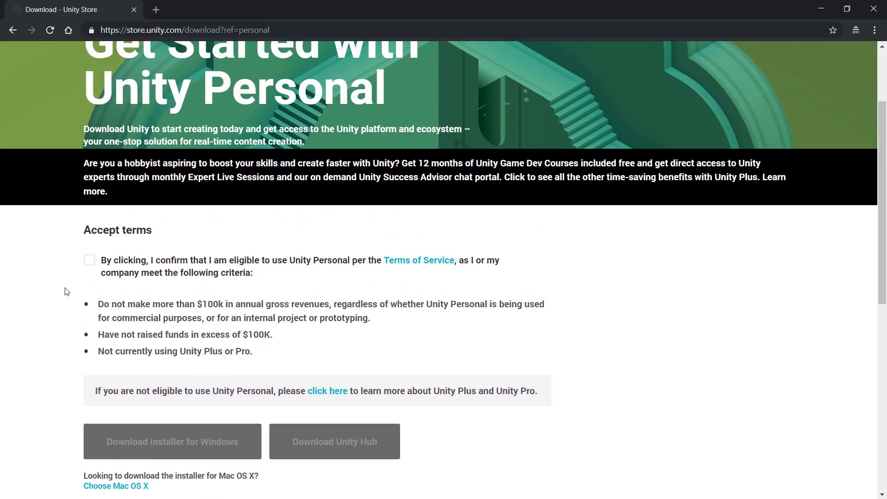
left_click(90, 261)
scroll(189, 291, "down", 2)
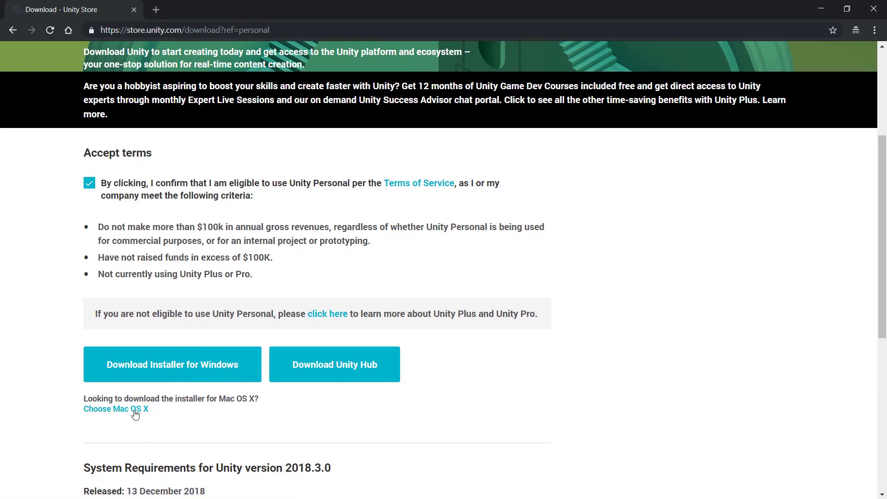
Step: Highlight the Unity version in the system requirements heading and open the older versions of Unity
scroll(134, 407, "down", 4)
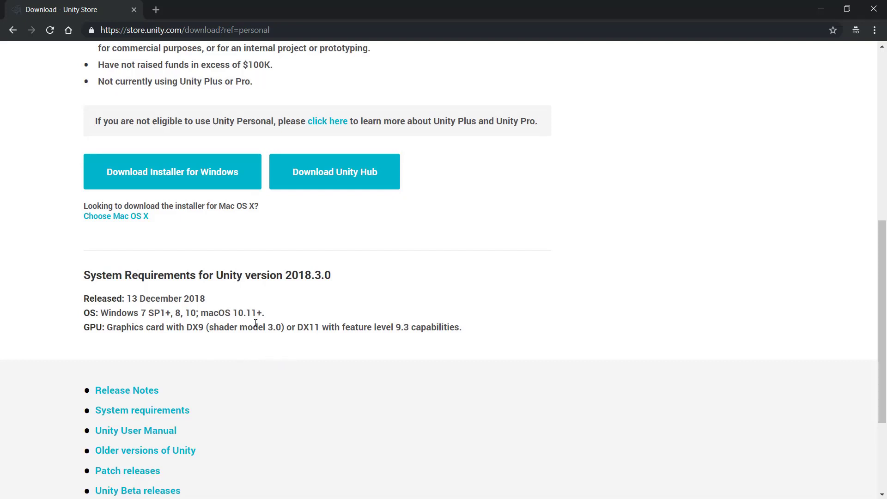
left_click_drag(333, 276, 217, 274)
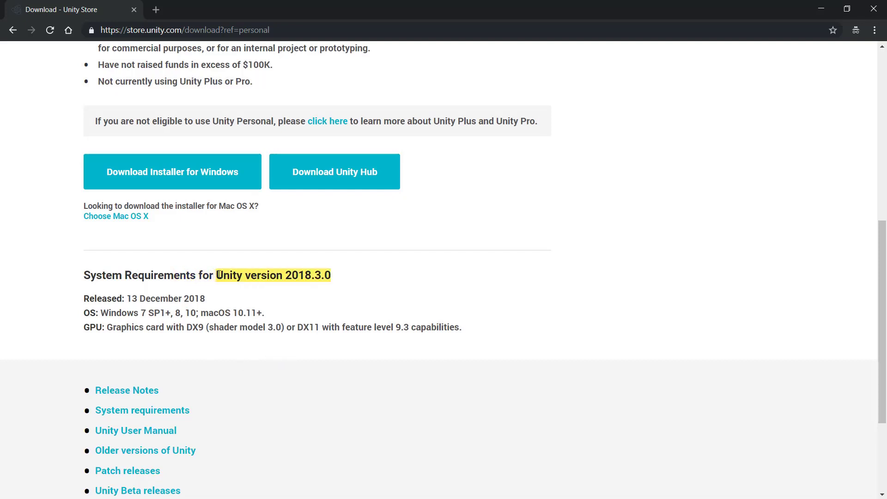
left_click(331, 281)
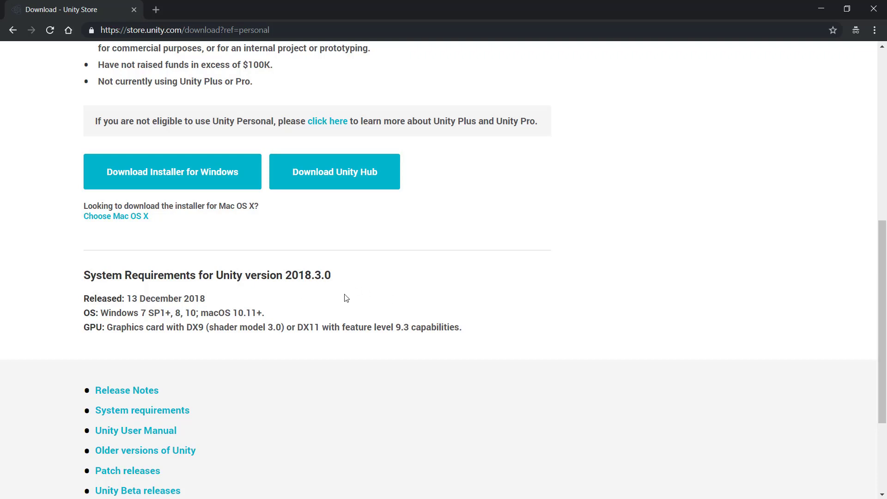
scroll(327, 307, "down", 2)
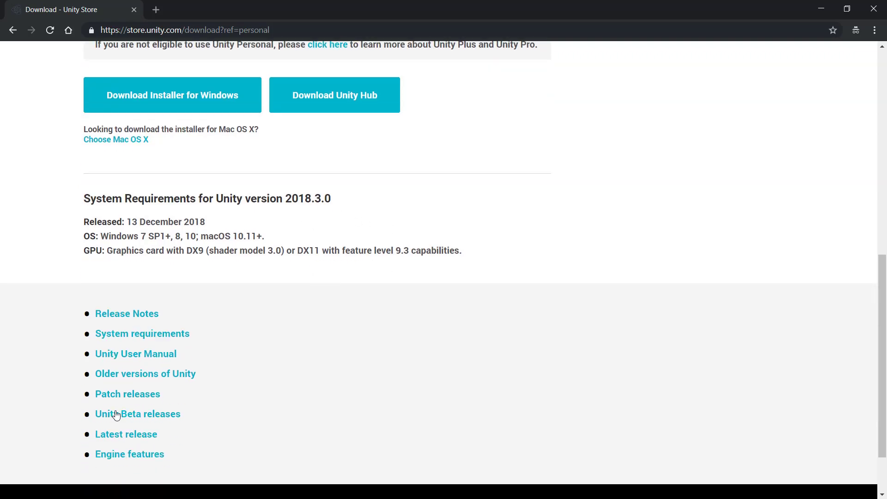
left_click(137, 375)
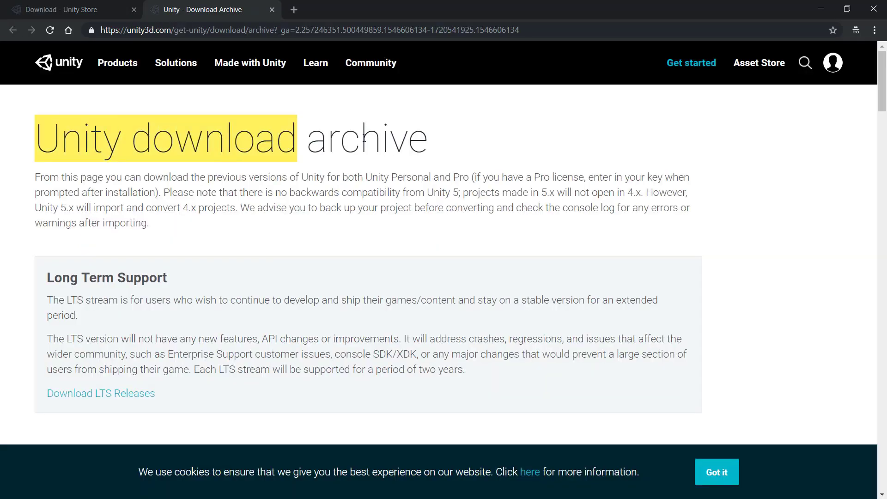
Step: Show the Unity 2017.x releases in the download archive and go to the oldest entries at the end of the list
scroll(239, 246, "down", 2)
scroll(217, 238, "down", 1)
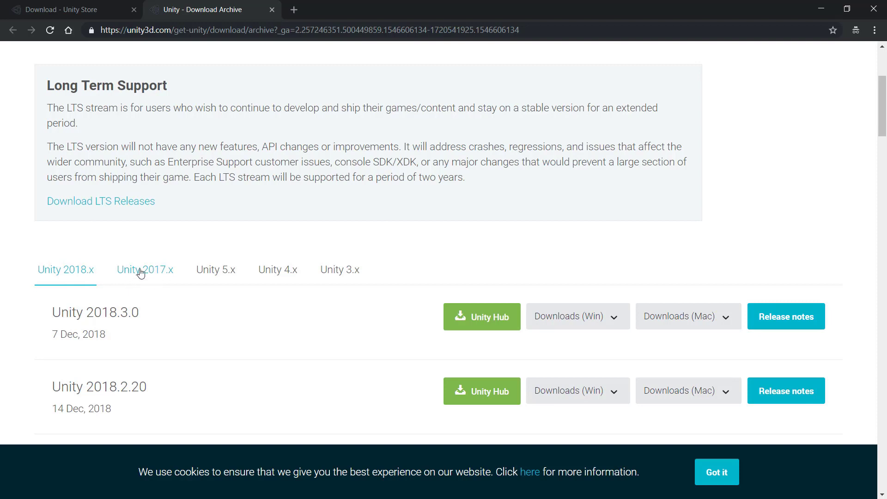
left_click(157, 276)
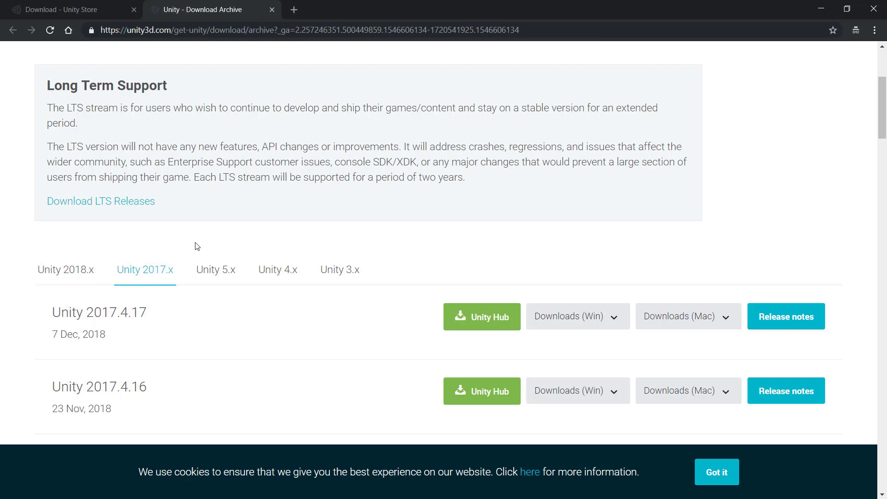
scroll(194, 245, "down", 12)
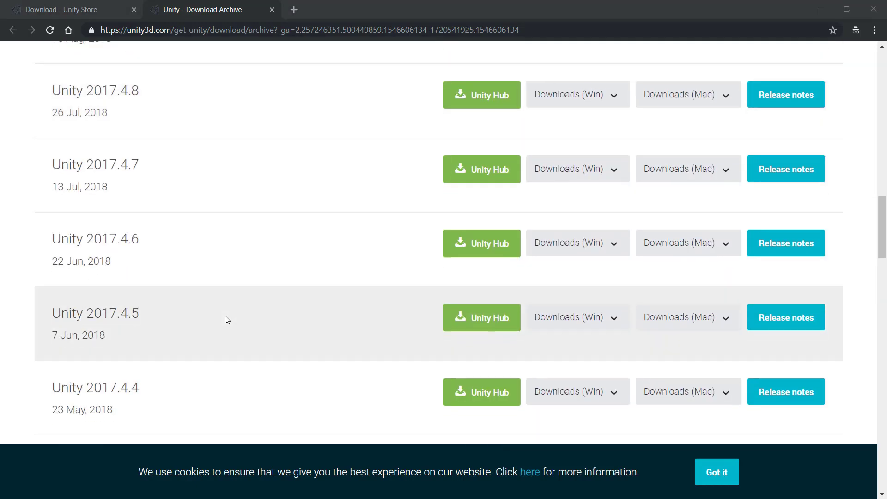
scroll(236, 293, "down", 20)
scroll(168, 321, "down", 14)
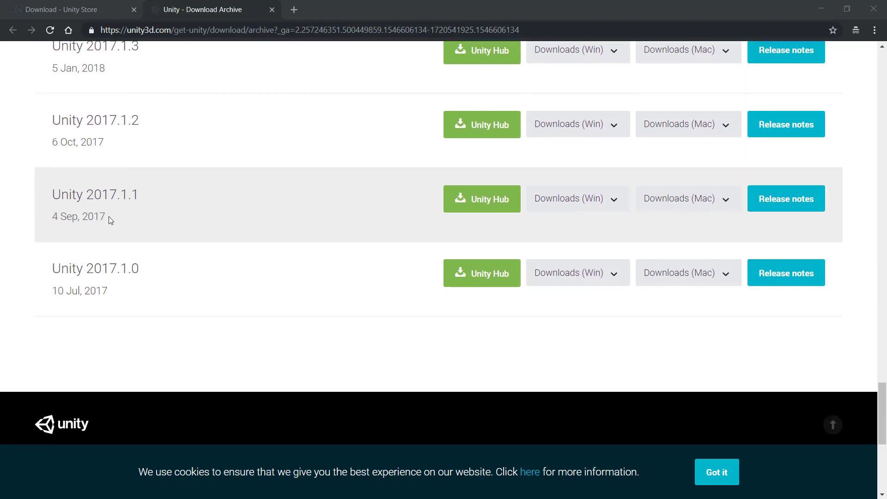
Step: Highlight the Unity 2017.1.1 release title in the archive list
left_click_drag(110, 223, 54, 195)
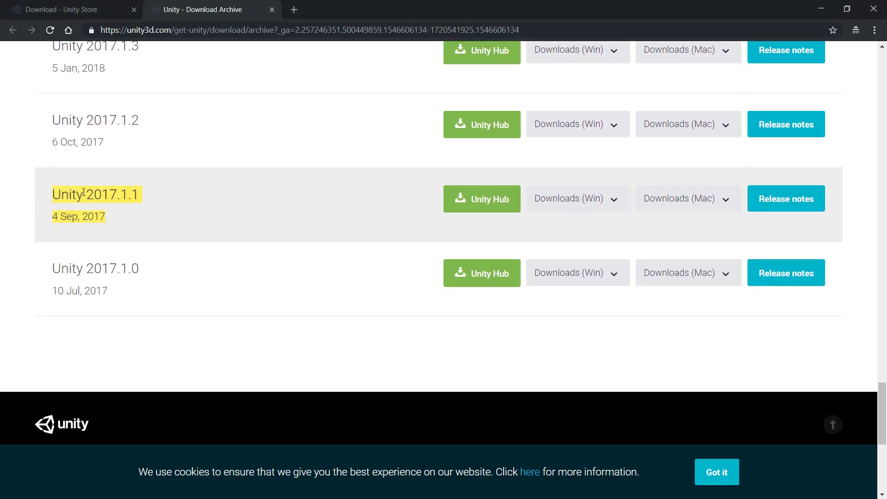
left_click(119, 195)
left_click_drag(147, 193, 50, 194)
left_click(141, 204)
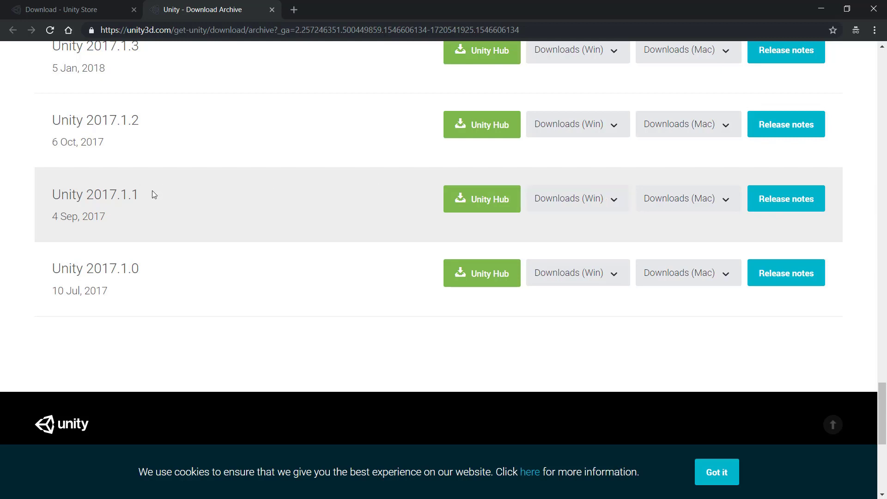
triple_click(121, 195)
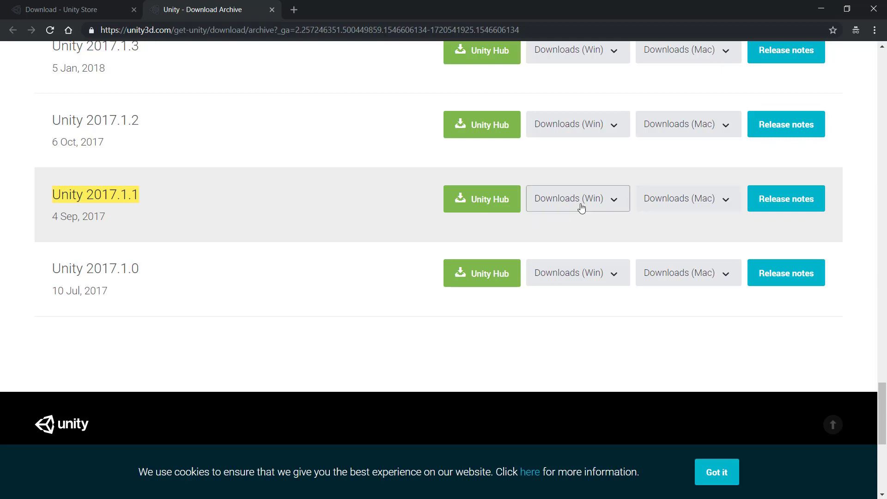
Step: Download the 64-bit Unity Editor for Windows from the Unity 2017.1.1 release and save it as UnitySetup64-2017.1.1f1.exe in the YouTube folder
left_click(613, 201)
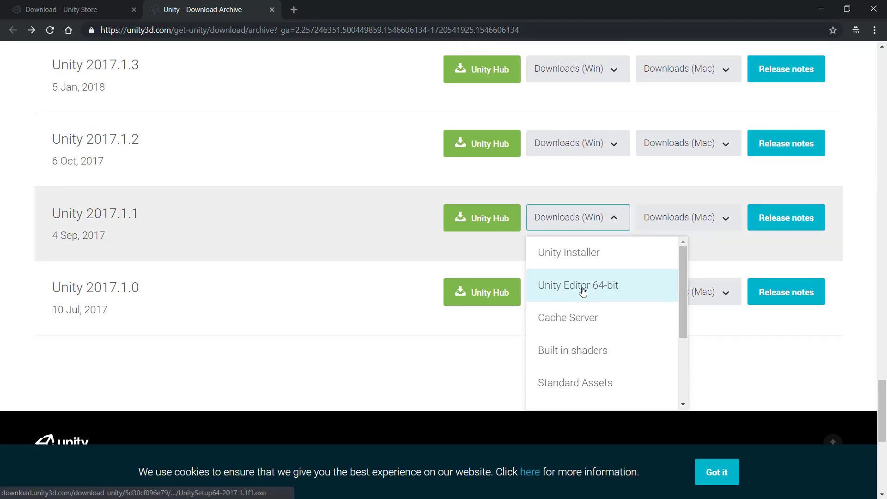
left_click(593, 292)
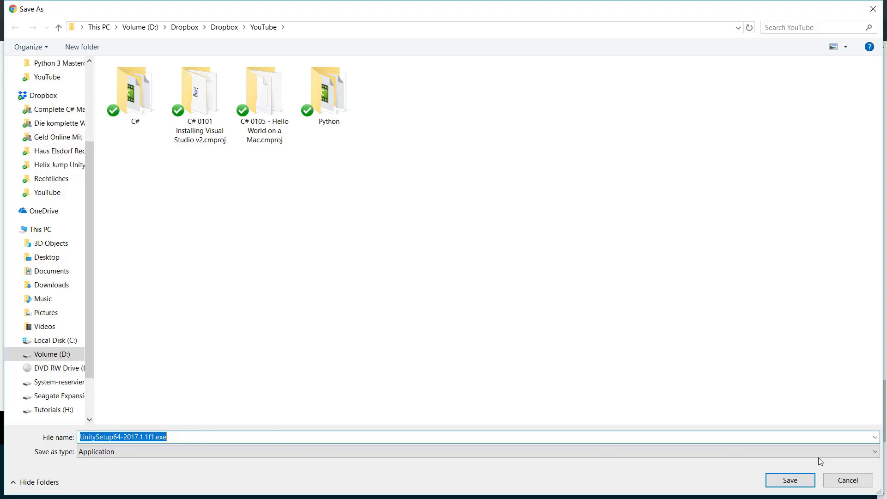
left_click(788, 480)
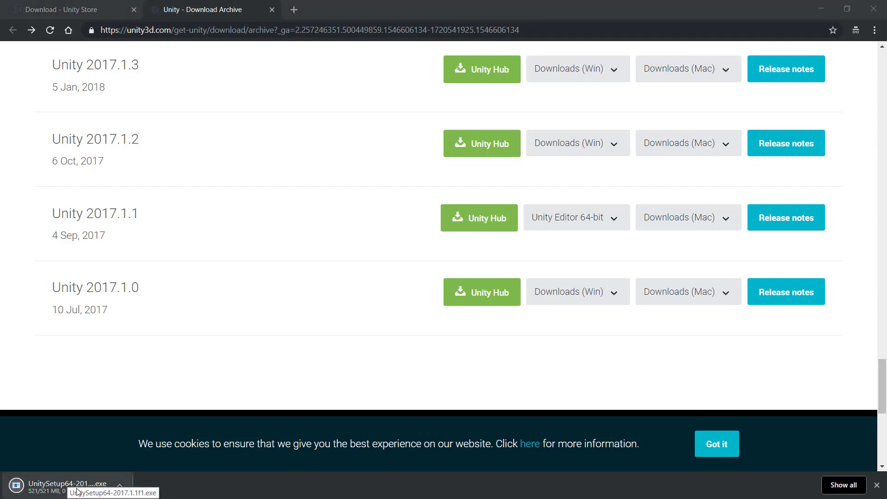
Step: Run the downloaded Unity 2017.1.1f1 setup, accept the license agreement and continue to the component selection
left_click(58, 487)
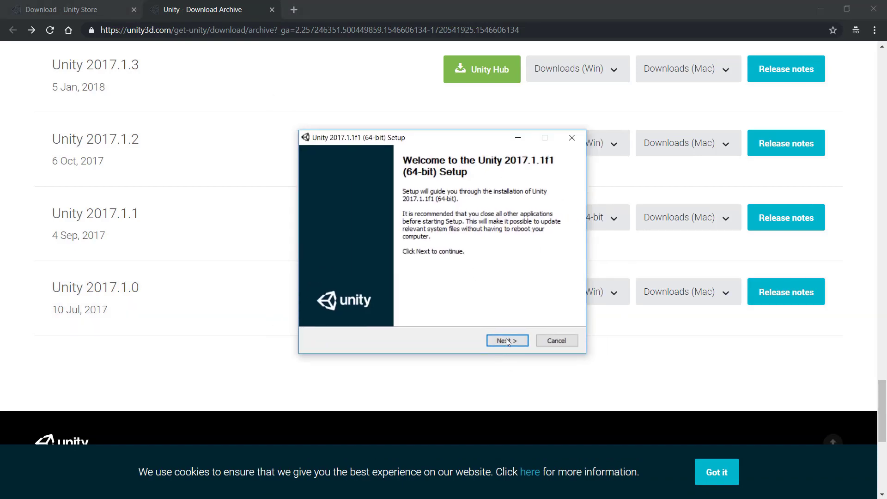
left_click(506, 339)
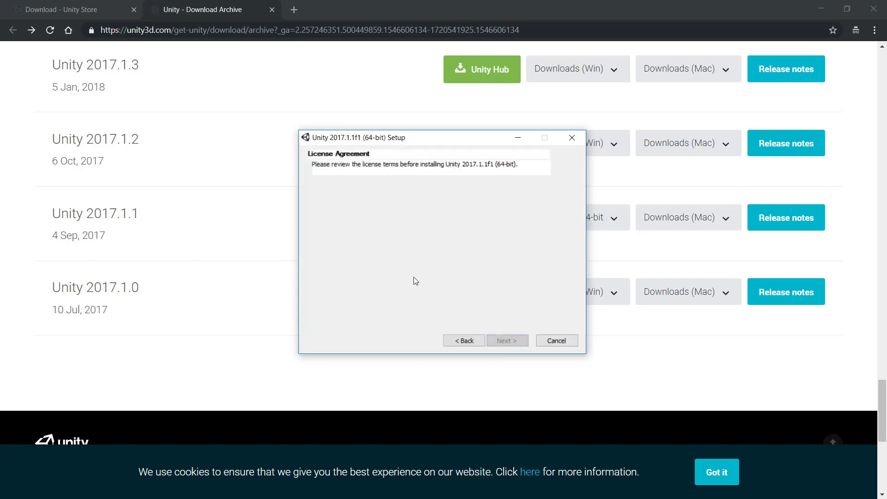
mouse_move(565, 205)
left_mouse_down()
mouse_move(565, 281)
mouse_move(575, 205)
left_mouse_up()
left_click(321, 307)
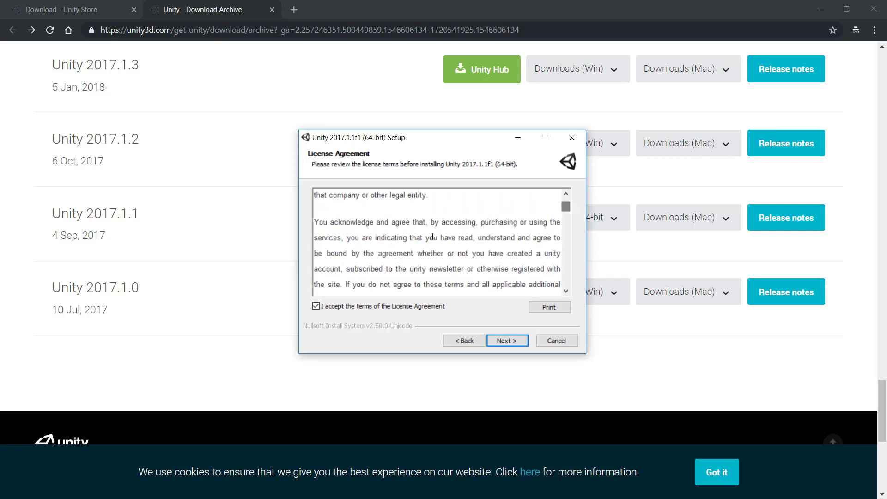
left_click(507, 341)
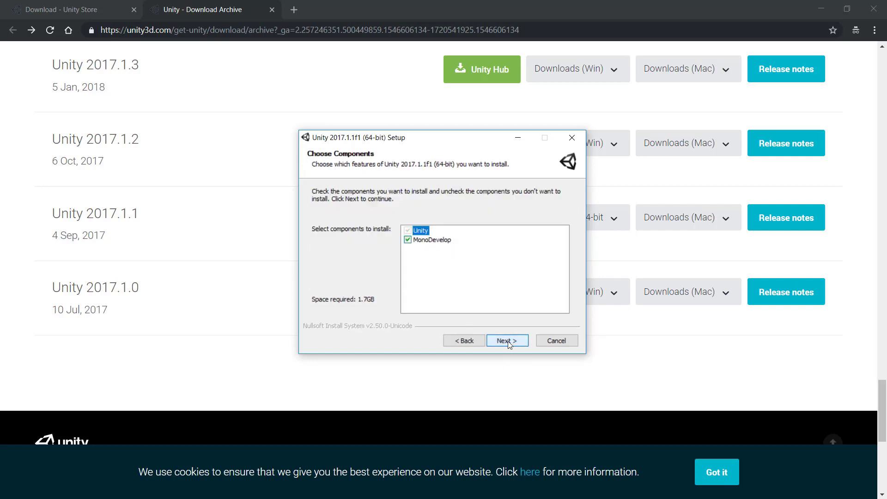
Step: Deselect the MonoDevelop component, install Unity to D:\Program Files\Unity\ and finish the setup with the option to run Unity enabled
left_click(411, 242)
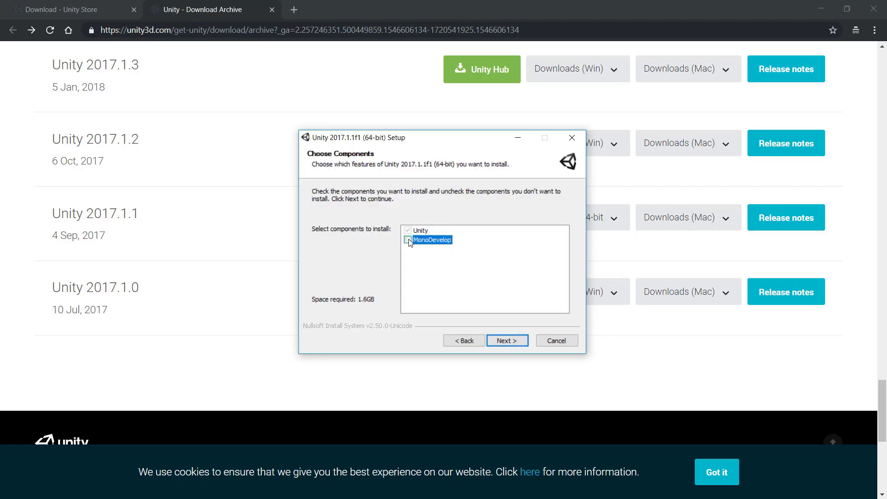
left_click(409, 241)
left_click(518, 342)
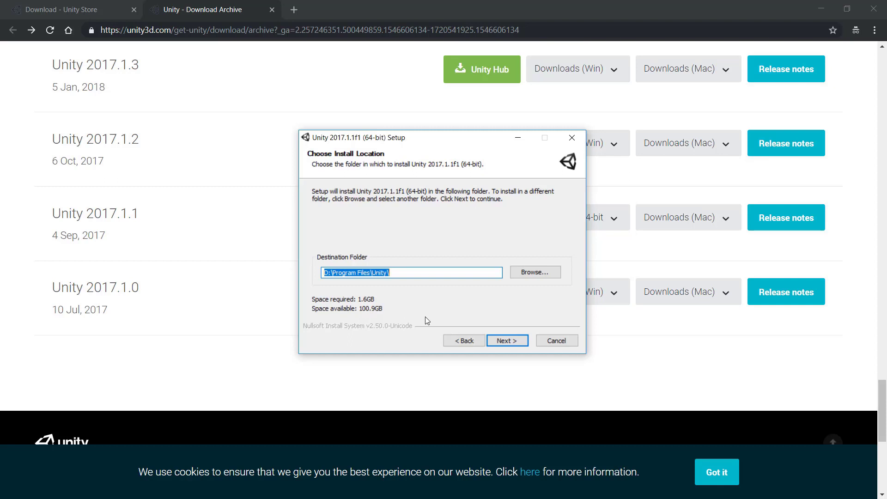
left_click(506, 340)
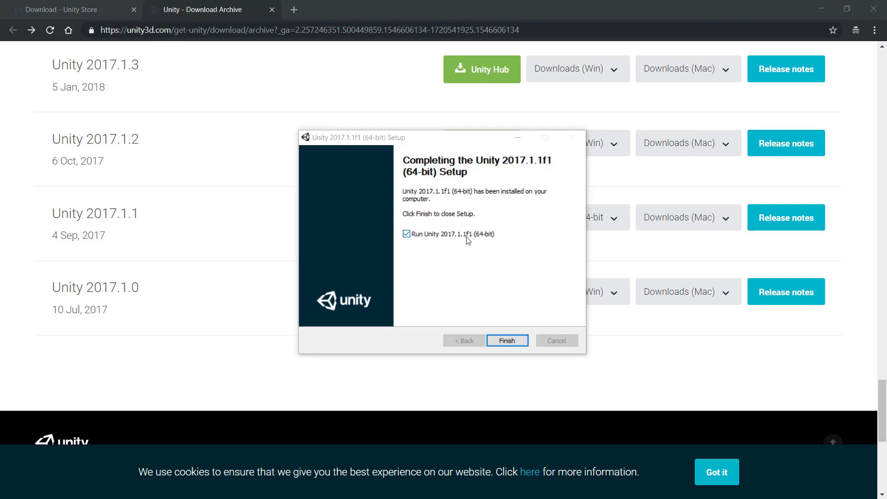
left_click(506, 341)
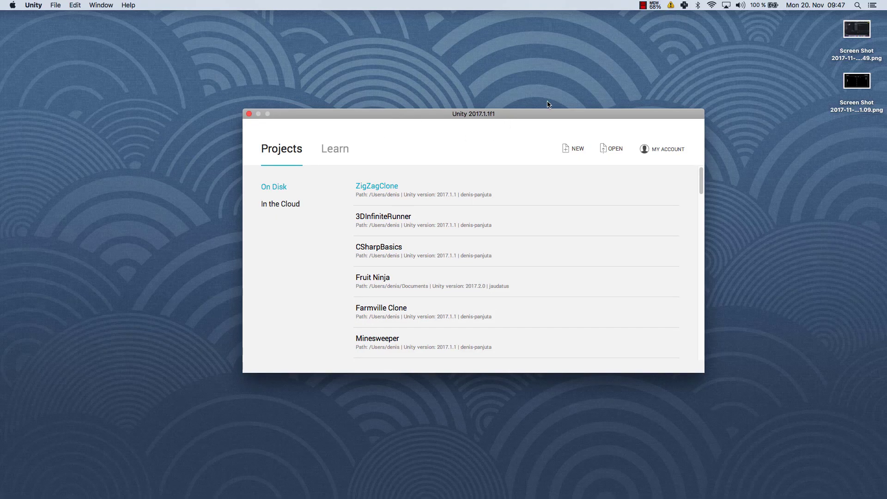
Step: Start a new project in the Unity launcher and name it Unity Basics
left_click(568, 151)
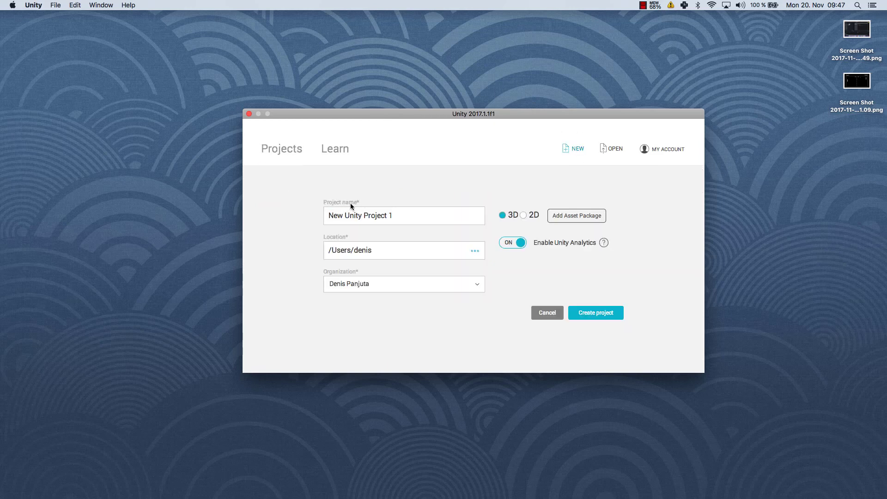
triple_click(415, 215)
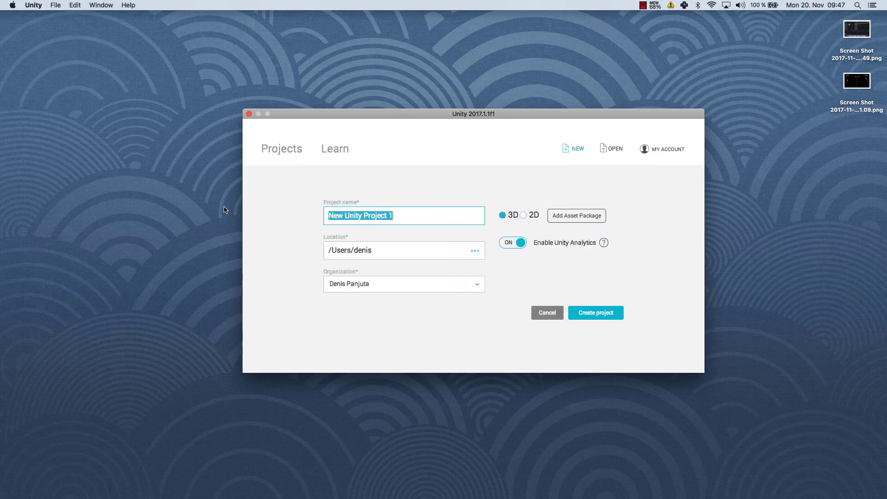
type("Unity Ba")
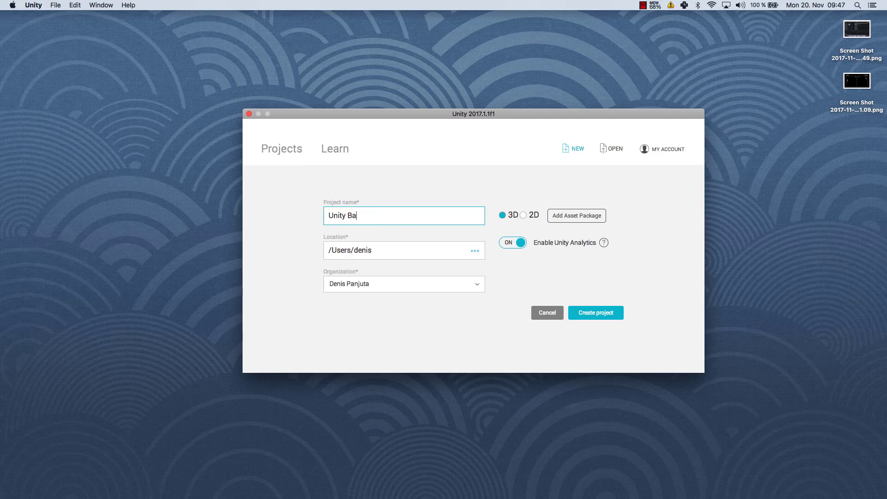
type("sics")
Step: Read the explanation of Unity Analytics, turn it off and create the 3D project
left_click(605, 243)
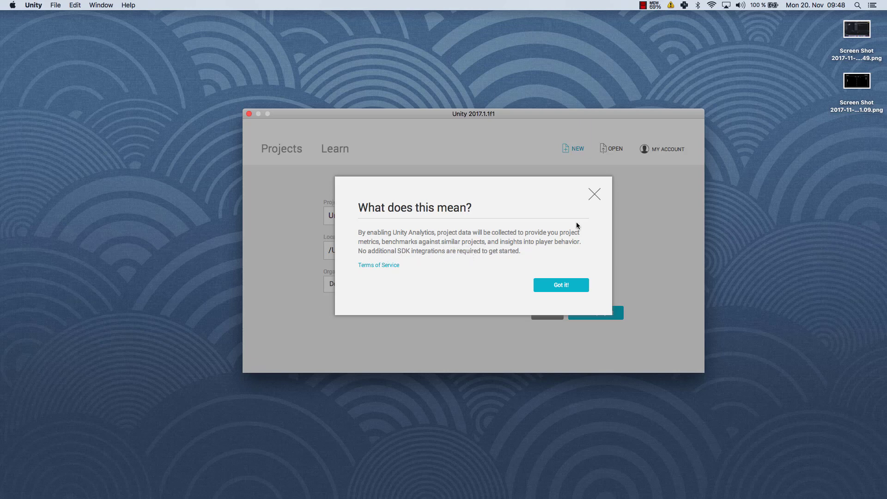
left_click(595, 194)
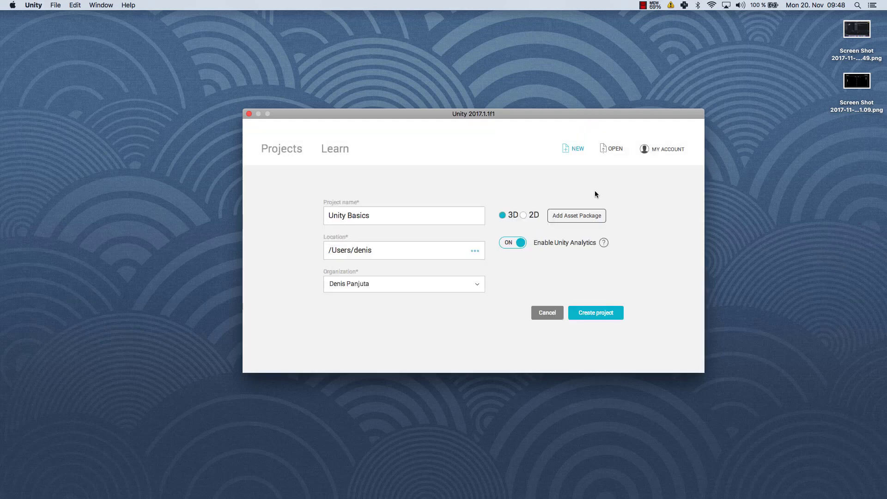
left_click(518, 249)
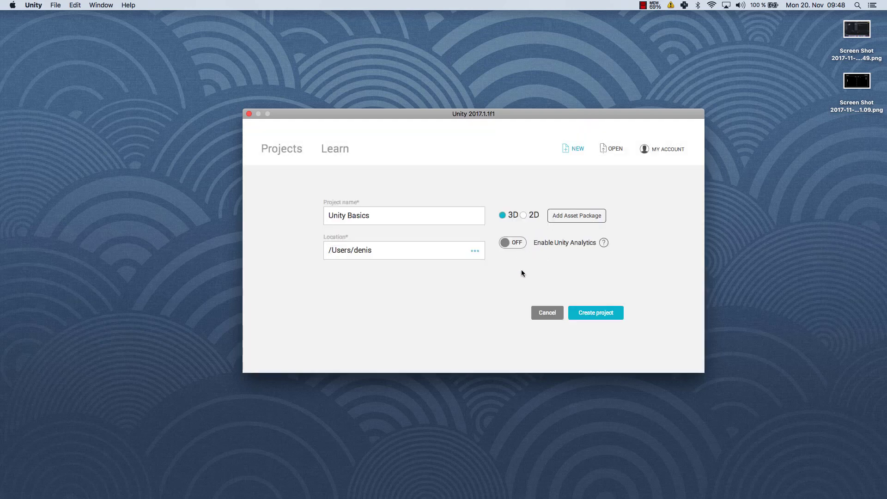
left_click(606, 317)
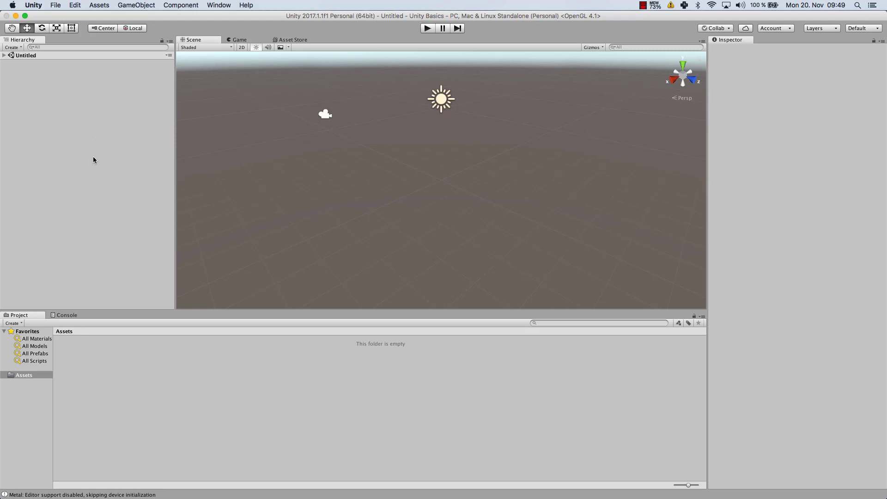
Step: Pan the scene view with the Hand tool and return to the Move tool
key("super+alt+2")
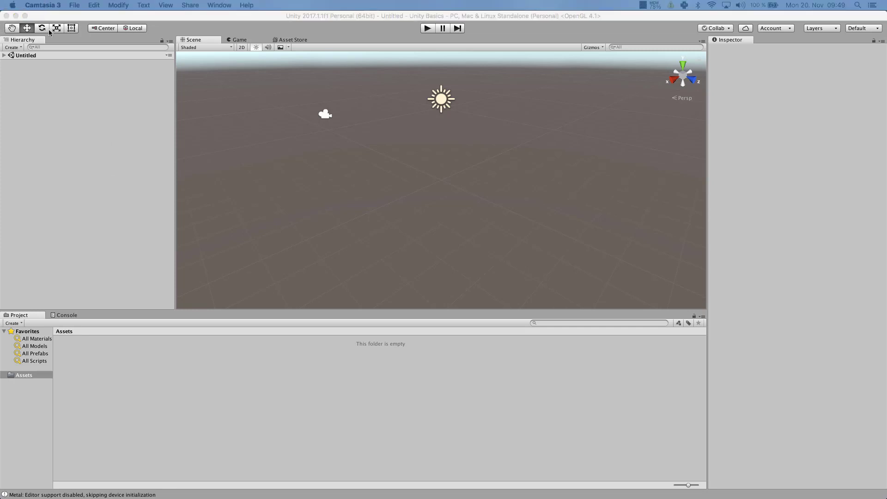
left_click(11, 31)
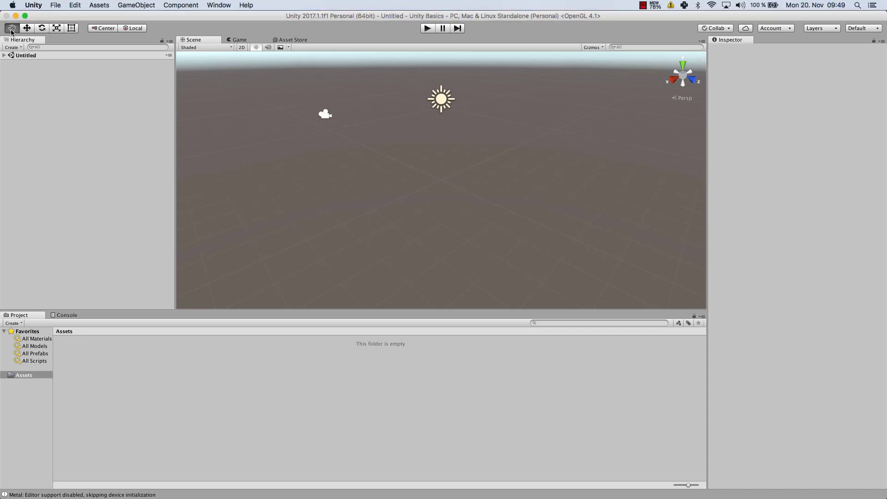
left_click_drag(511, 143, 485, 222)
left_click(27, 29)
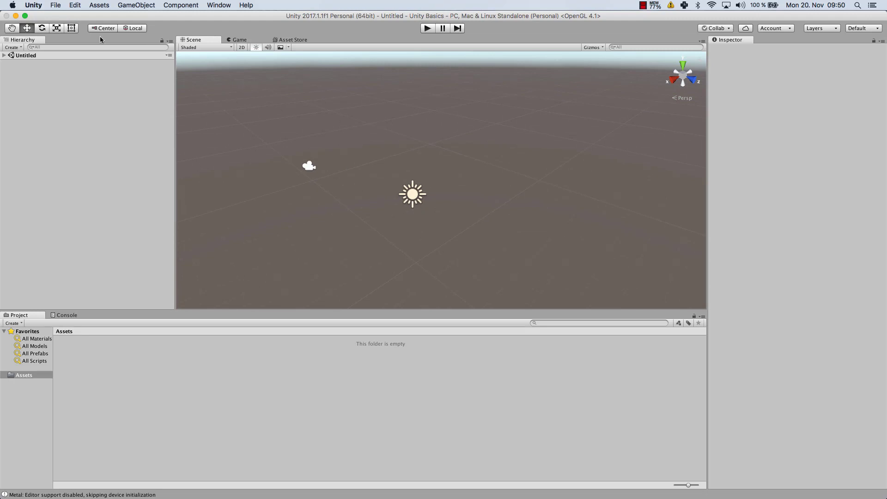
left_click(13, 30)
left_click_drag(502, 178, 403, 143)
left_click(26, 29)
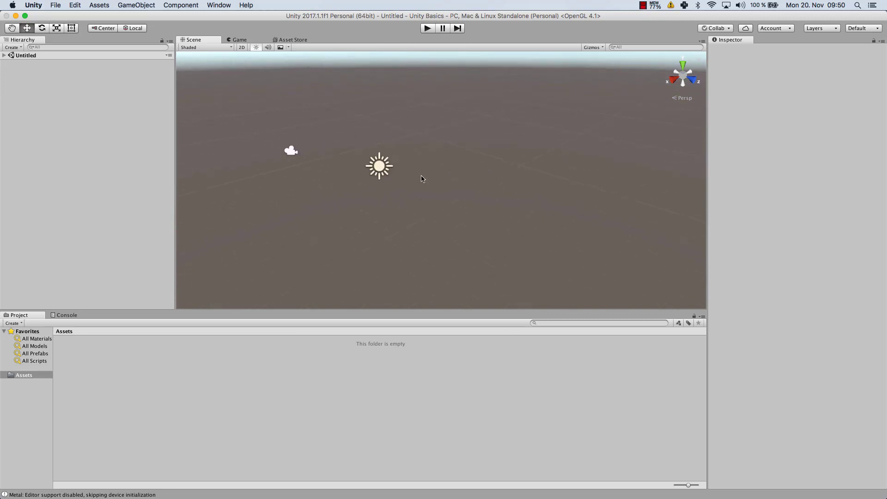
Step: Expand the Untitled scene in the hierarchy and move the Main Camera upward to a Y position of about 1.59
left_click(3, 56)
left_click(28, 63)
left_click_drag(282, 131, 277, 110)
Step: Rotate the Main Camera freely and around its Z axis to about X 3.156, Y 2.347, Z -0.965
left_click(42, 28)
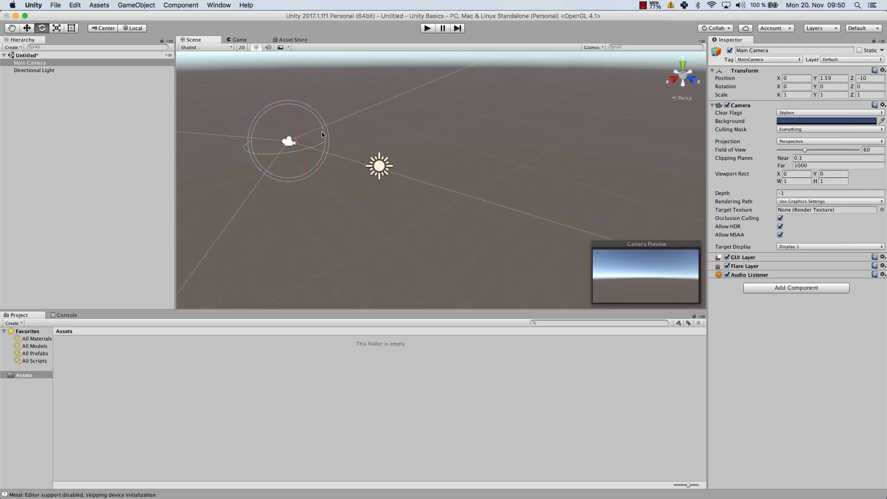
left_click_drag(271, 107, 318, 136)
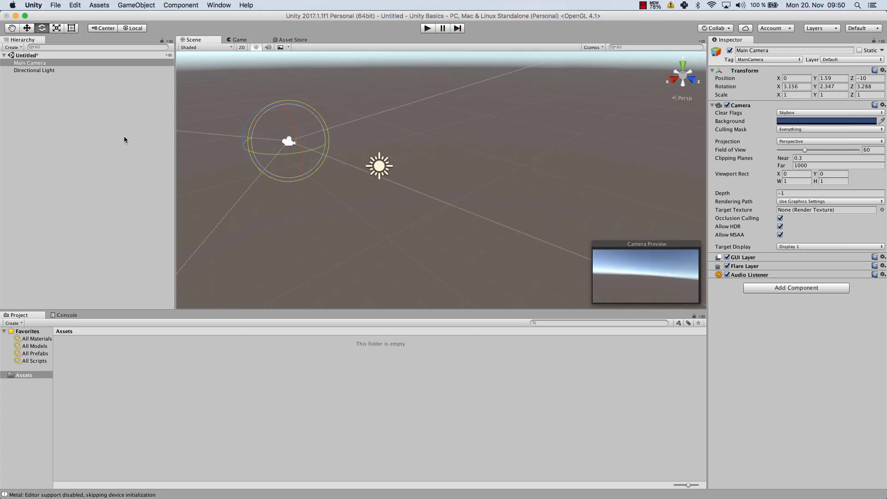
left_click_drag(242, 134, 246, 110)
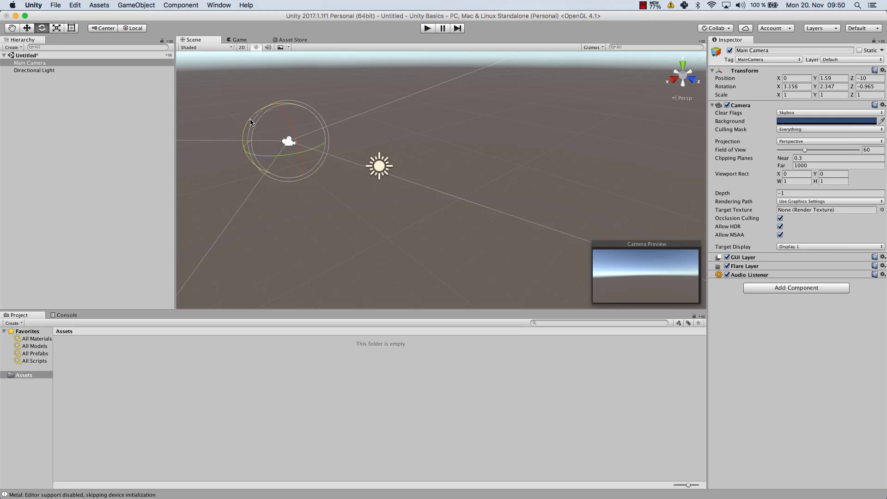
Step: Try scaling the Main Camera along its X axis and undo the scaling
left_click(57, 28)
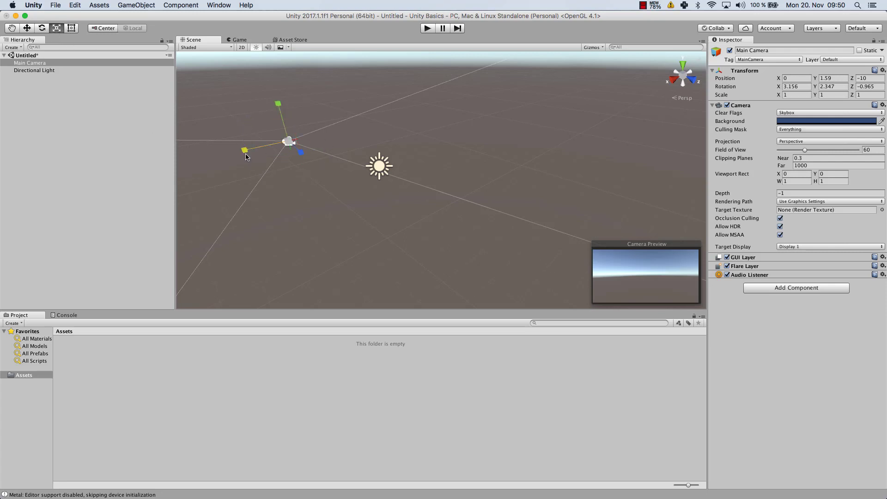
mouse_move(246, 157)
left_mouse_down()
mouse_move(222, 157)
mouse_move(239, 160)
left_mouse_up()
key("super+z")
Step: Activate the Rect tool, deselect the Main Camera and add a 3D cube to the scene
left_click(72, 28)
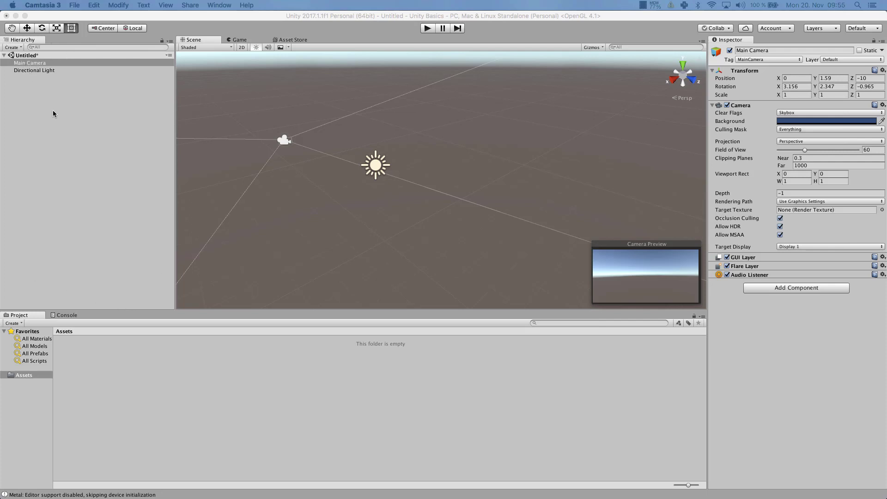
left_click(61, 149)
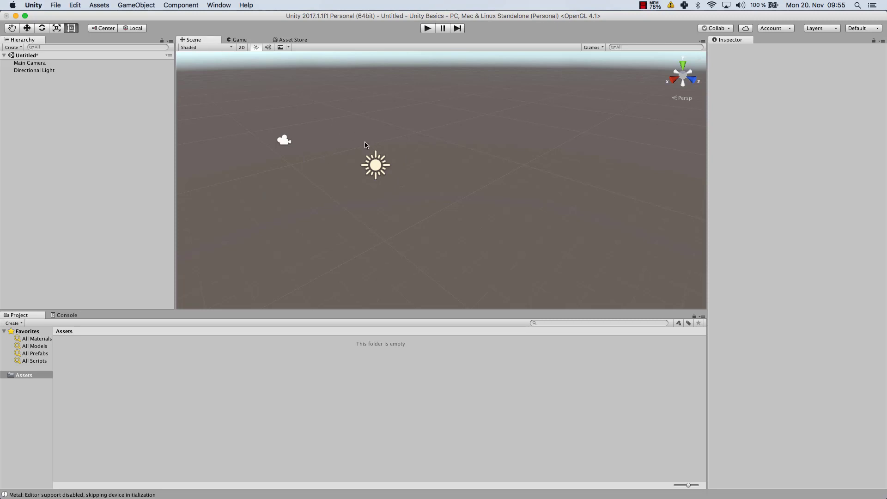
right_click(51, 116)
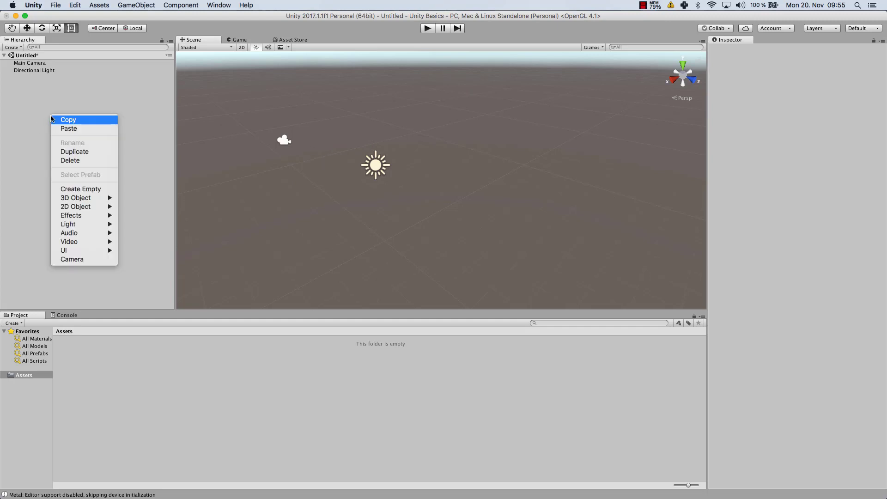
mouse_move(89, 199)
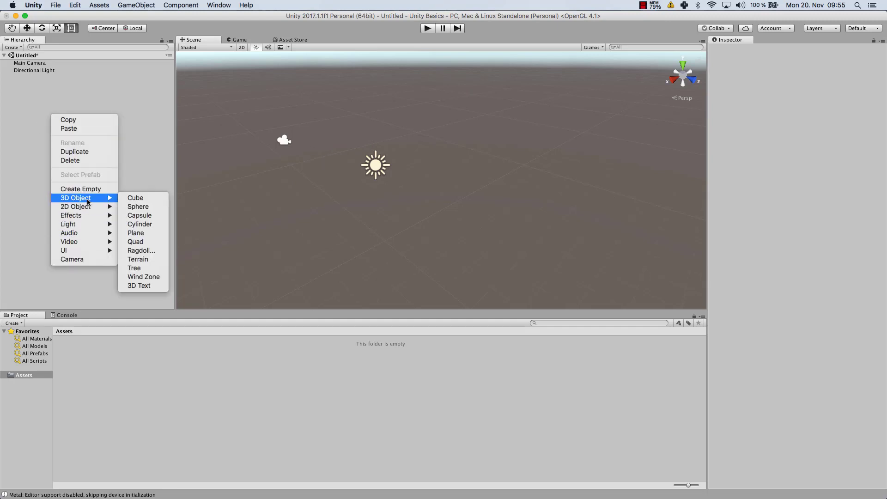
left_click(138, 200)
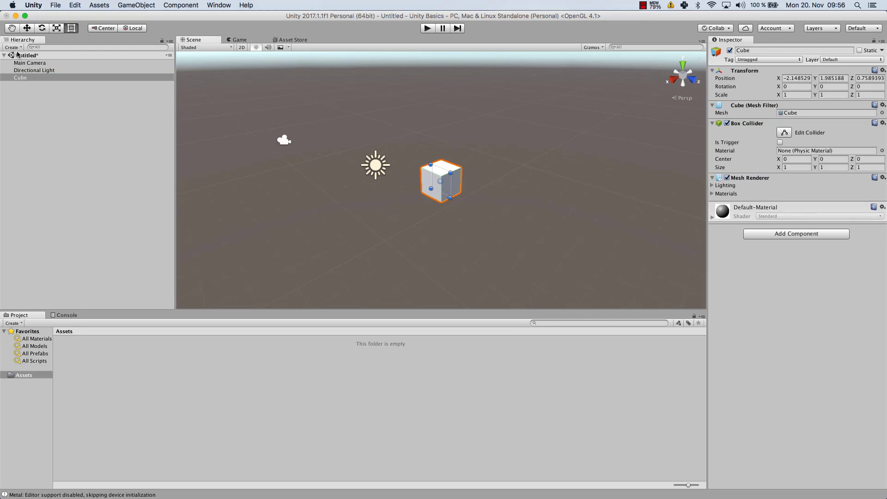
Step: Check the cube in the Game view, return to the Scene view and orbit around the objects
left_click(239, 40)
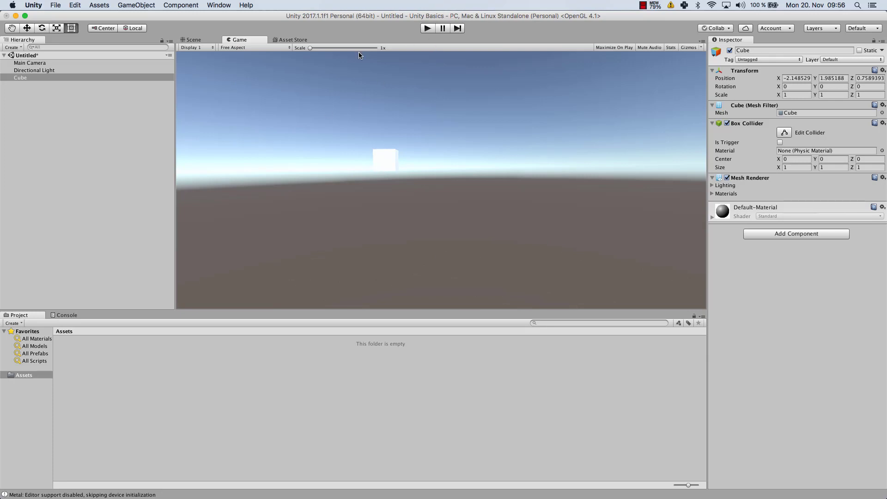
left_click(192, 40)
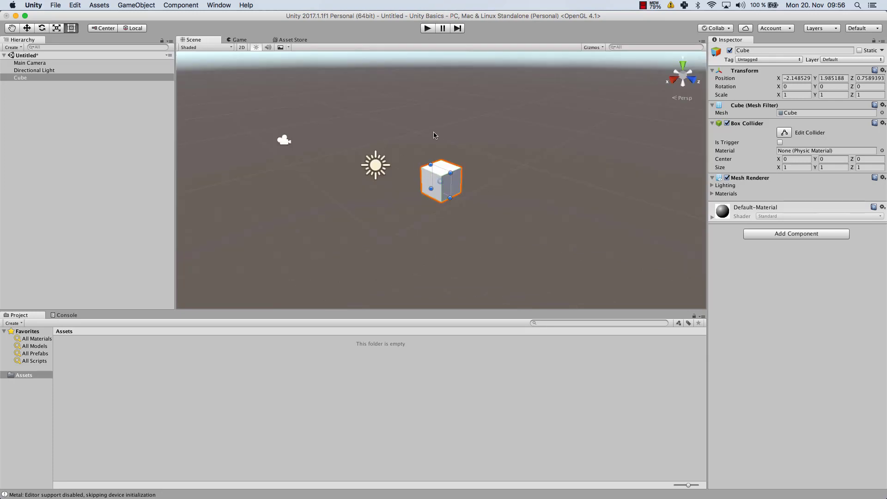
left_click_drag(436, 134, 421, 203, "alt")
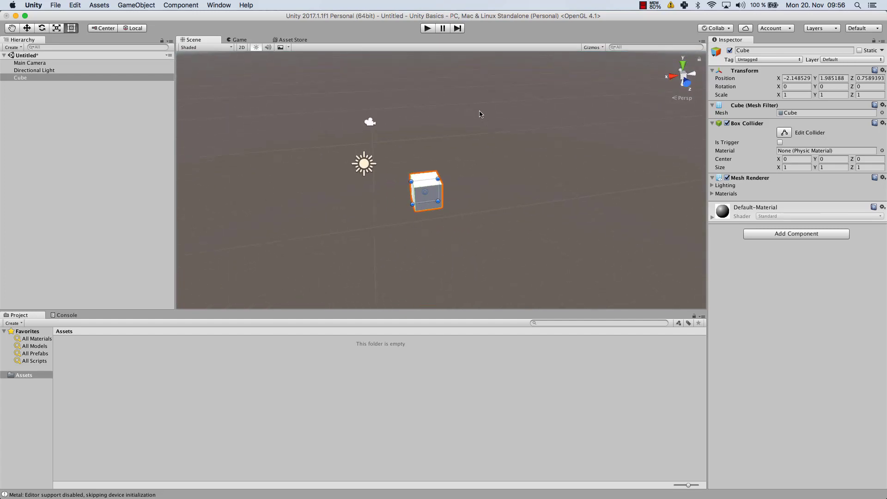
left_click_drag(479, 123, 620, 159, "alt")
scroll(645, 158, "down", 5)
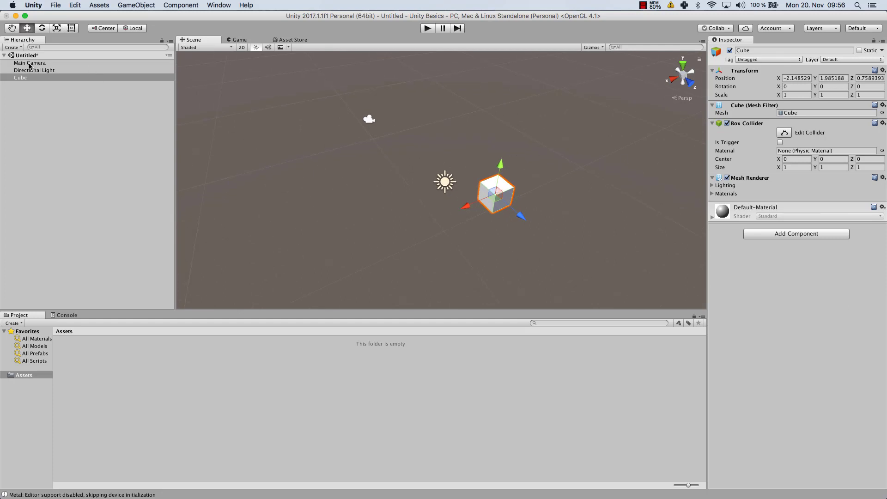
Step: Examine the Inspector components of the Main Camera, the Directional Light and the Cube
left_click(30, 64)
left_click(34, 71)
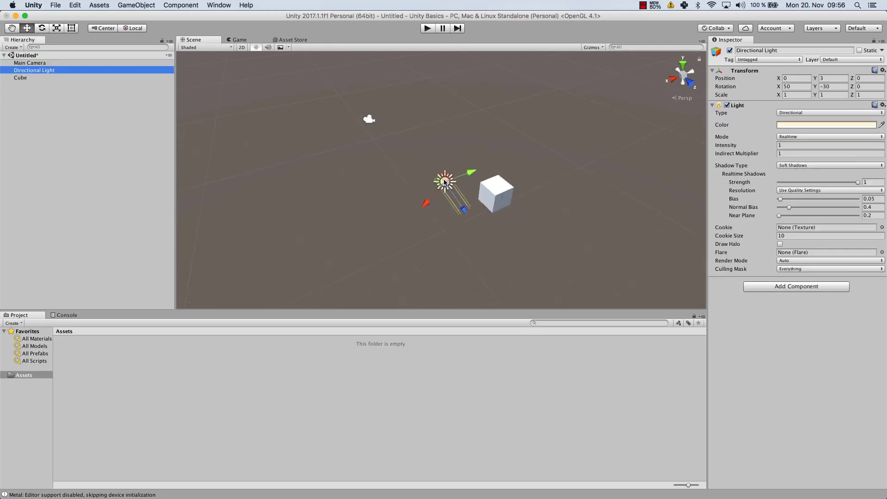
left_click(30, 77)
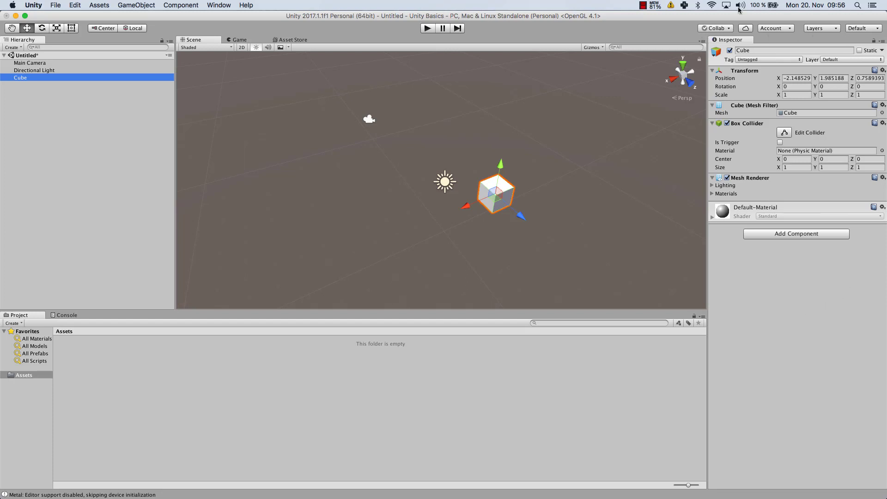
left_click(37, 62)
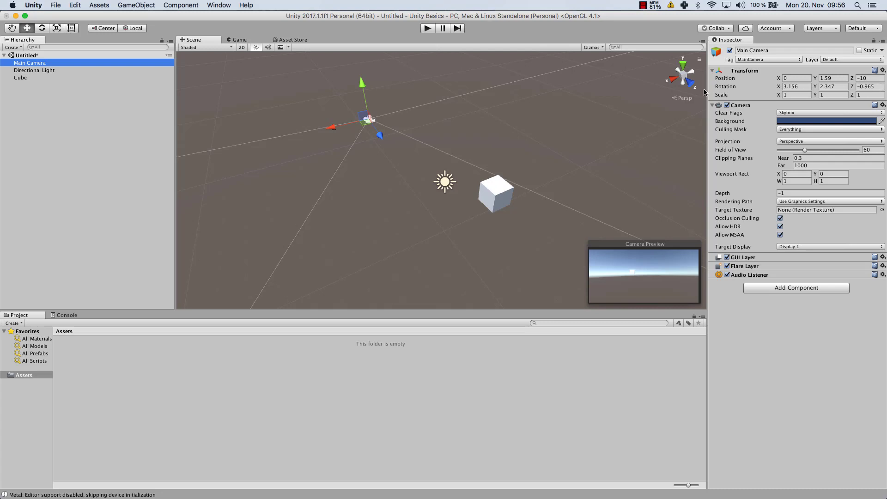
left_click(47, 77)
left_click(36, 71)
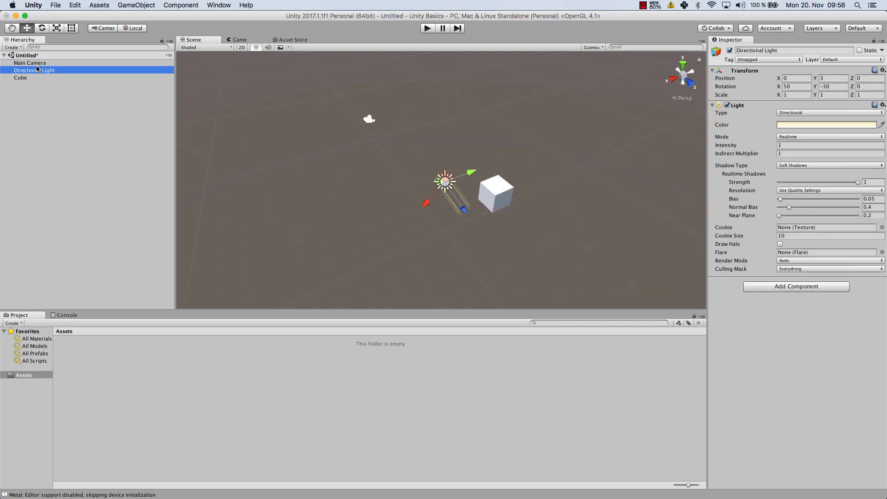
left_click(37, 63)
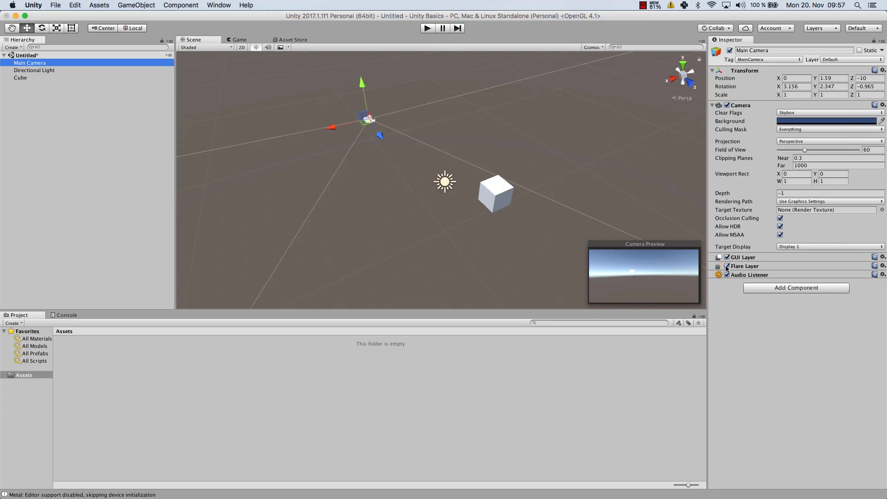
left_click(21, 77)
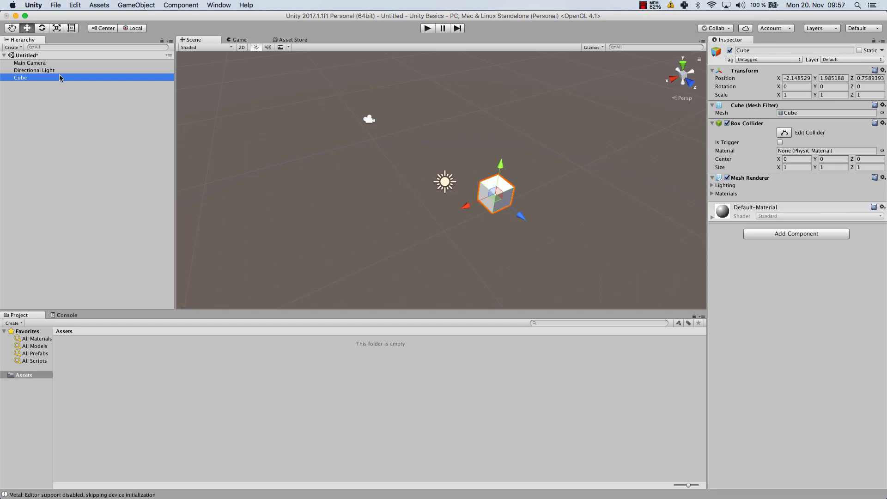
Step: Open the Asset Store inside the editor
left_click(294, 40)
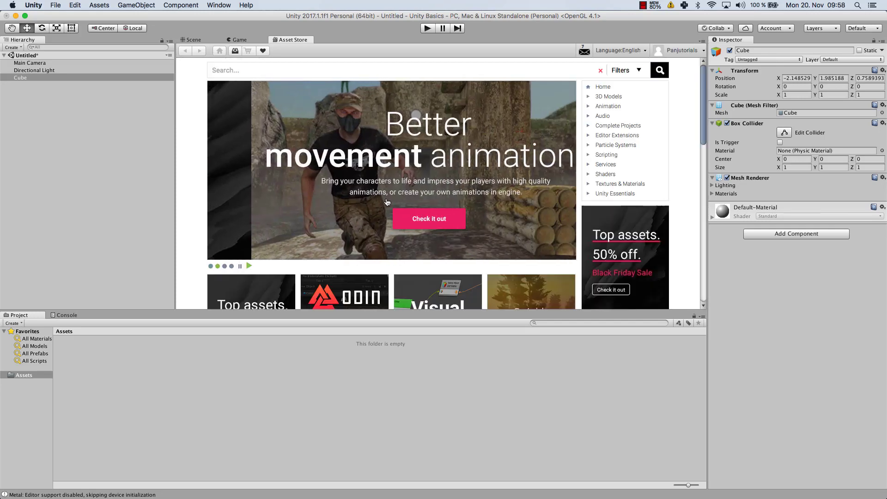
Step: Browse the promotions and most popular assets on the Asset Store's front page
scroll(309, 190, "down", 10)
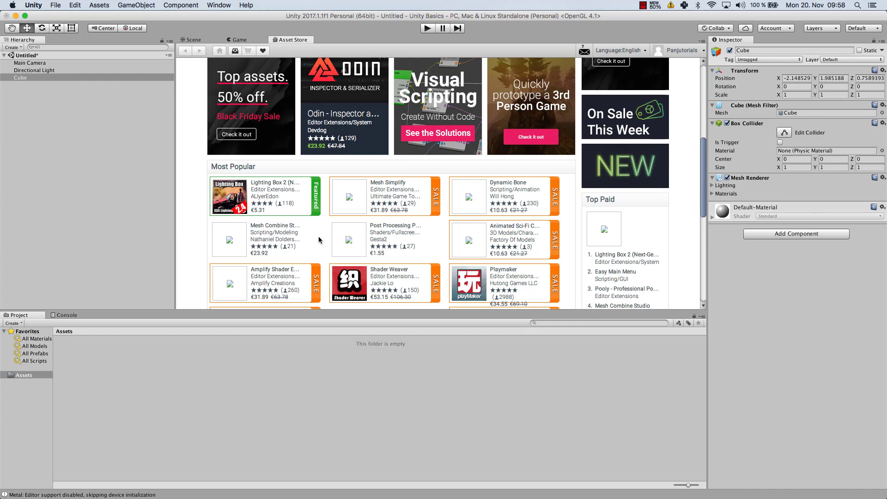
scroll(319, 238, "up", 10)
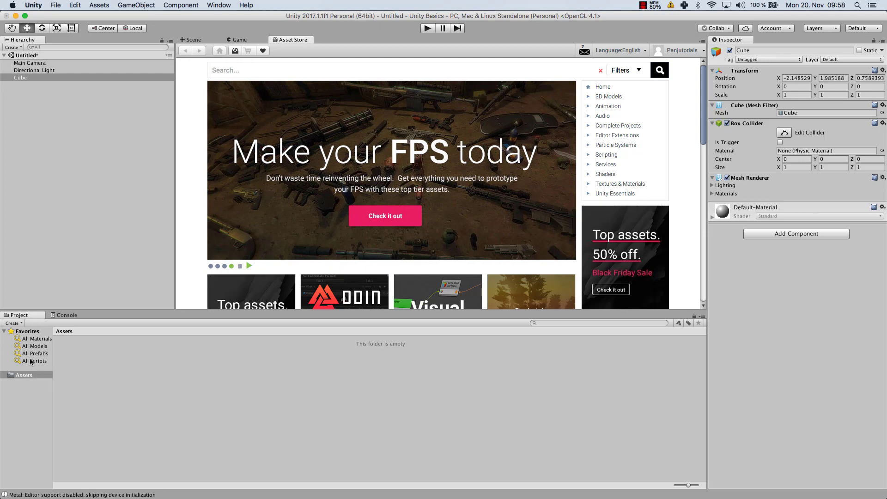
Step: Create a new C# script named Test in the Assets folder
left_click(72, 381)
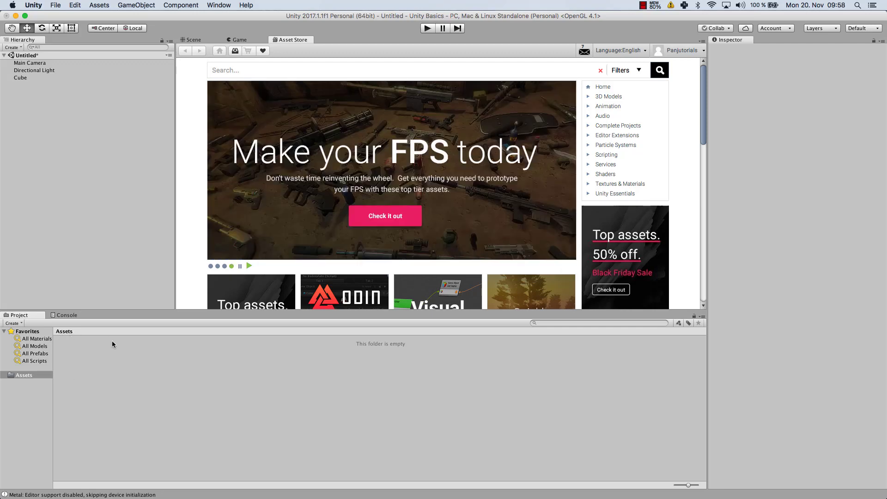
right_click(58, 339)
mouse_move(116, 334)
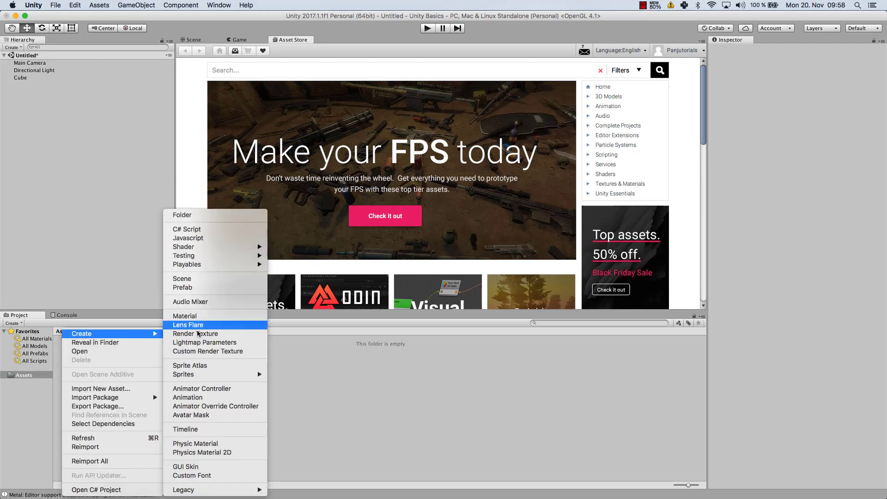
left_click(207, 230)
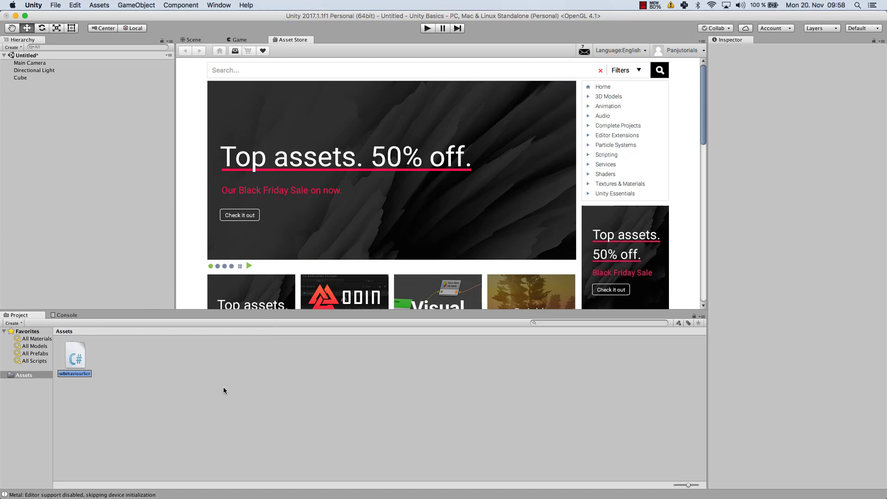
type("Test")
key("Return")
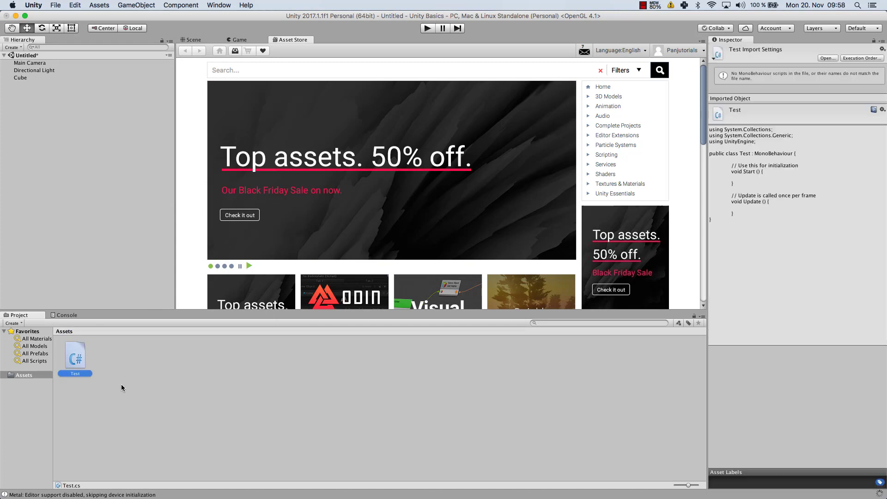
Step: Reveal the Test script in Finder, enlarge the Finder window to view its files, and return to Unity
left_click(79, 383)
right_click(79, 353)
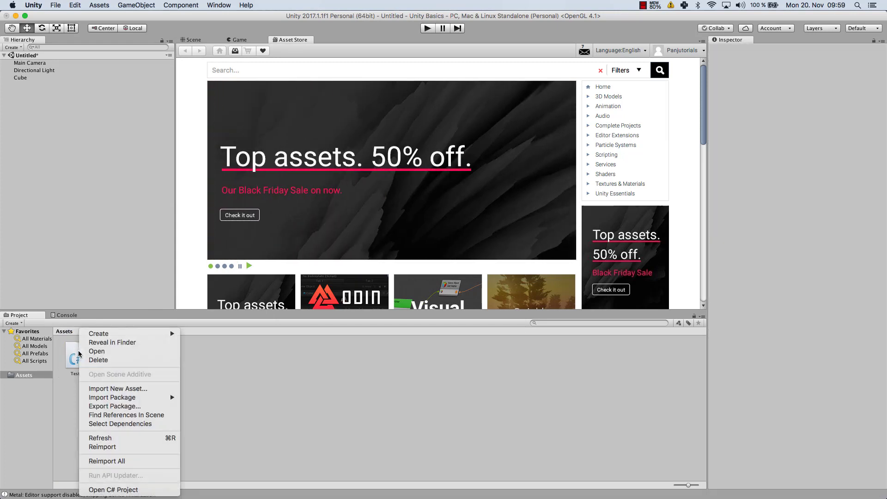
left_click(78, 354)
right_click(79, 354)
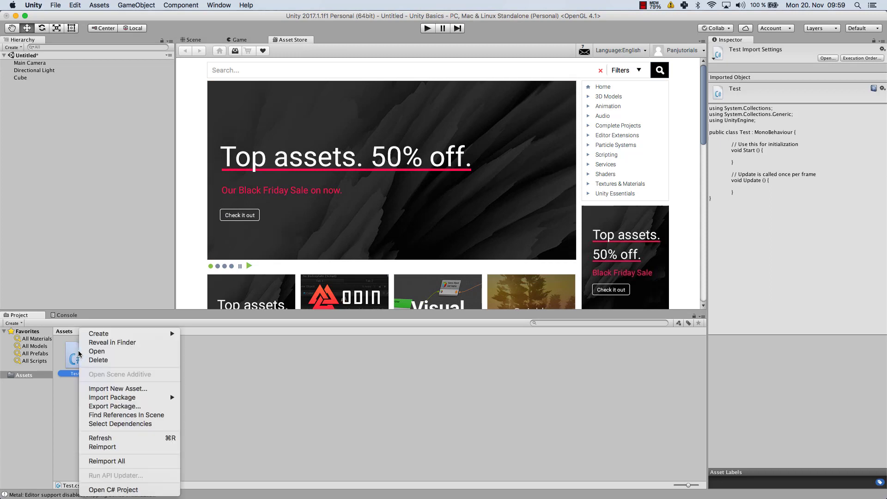
left_click(109, 346)
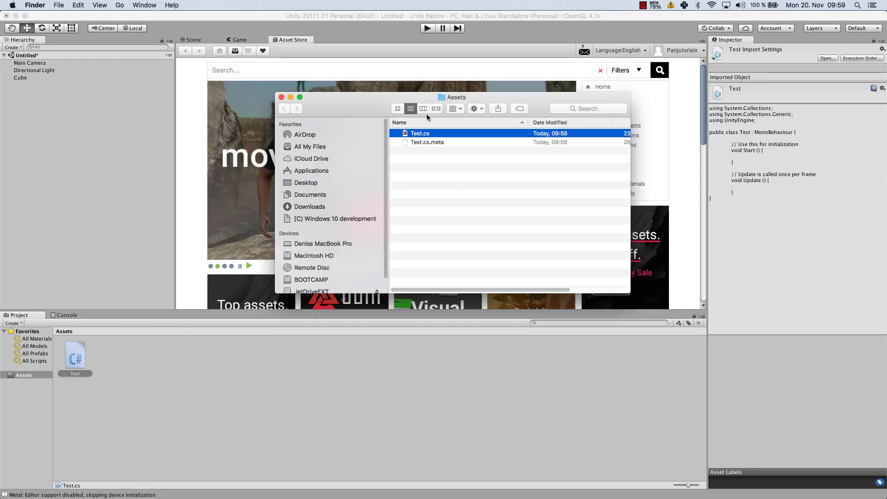
left_click_drag(629, 293, 829, 391)
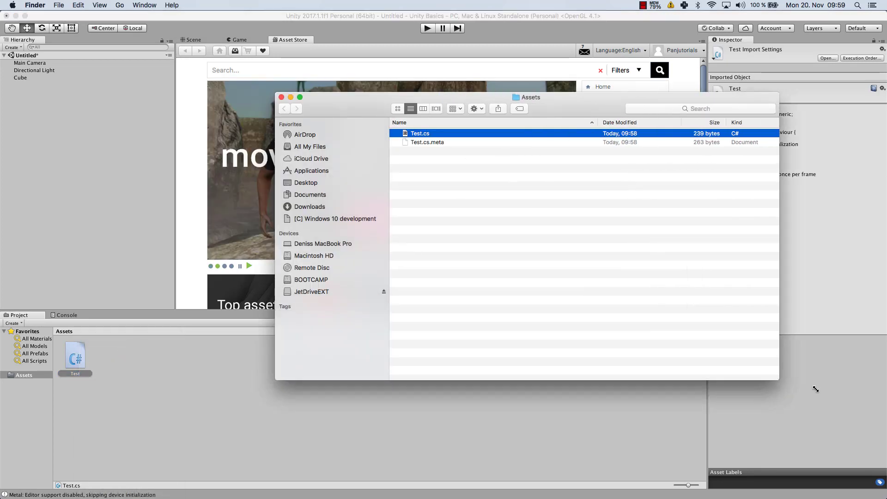
left_click(829, 390)
Step: Check the Console, return to the project assets and review the list of available editor windows
left_click(66, 314)
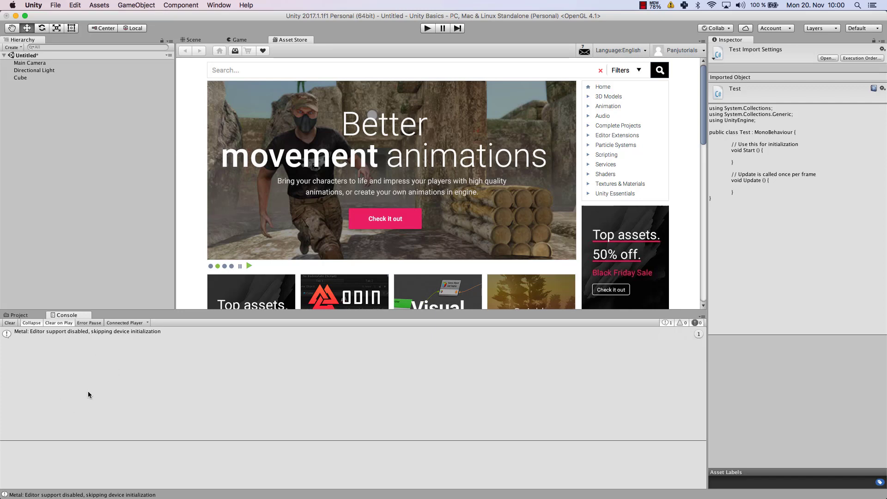
left_click(19, 314)
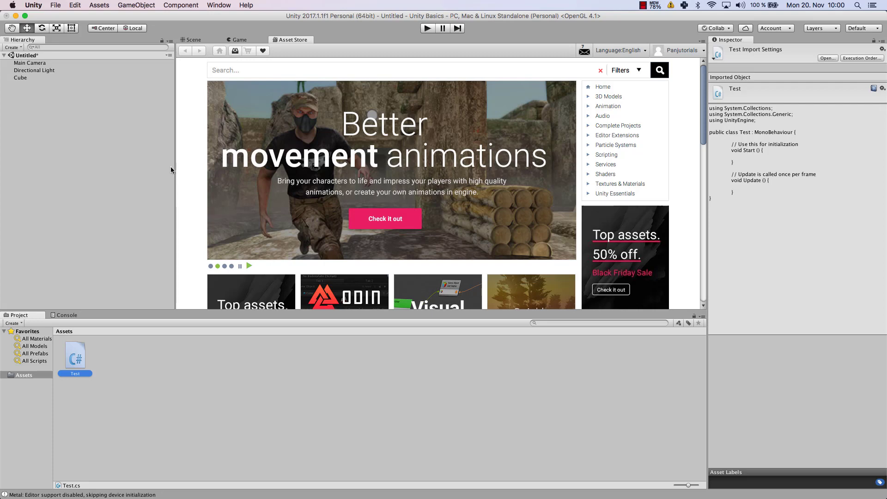
left_click(210, 6)
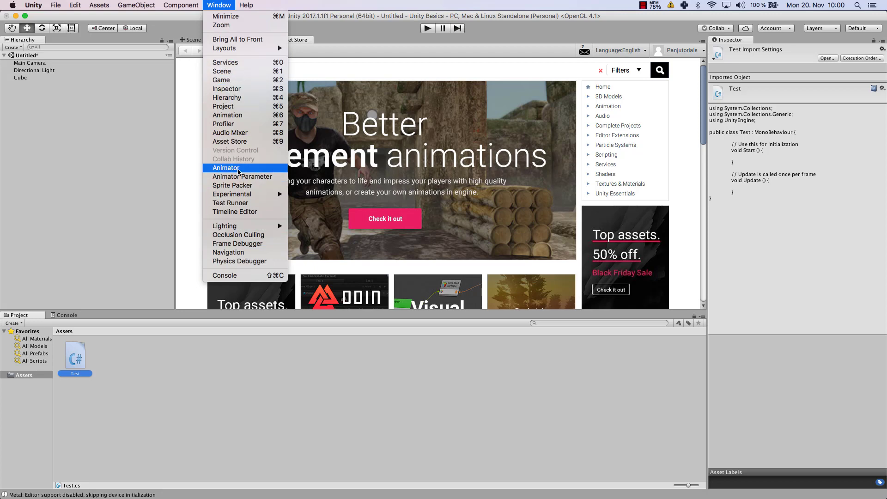
left_click(275, 42)
Step: Close the Game view, reopen it and dock it between the Scene and Asset Store views
middle_click(263, 40)
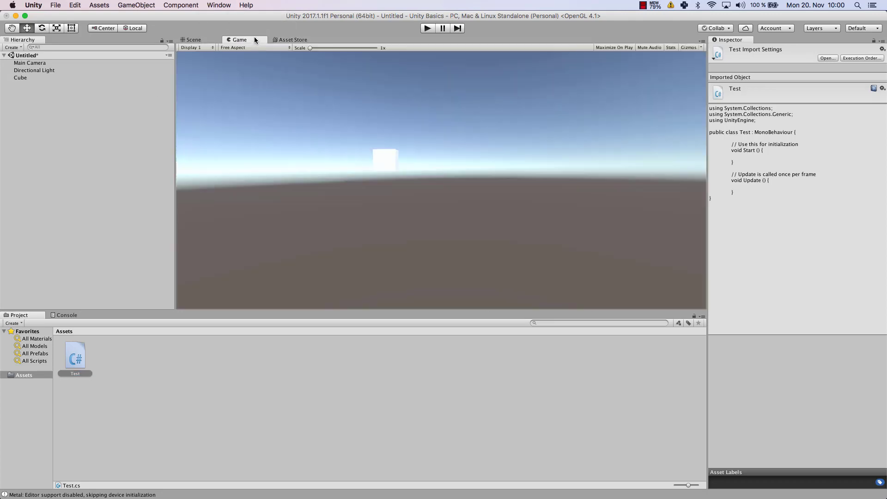
right_click(253, 40)
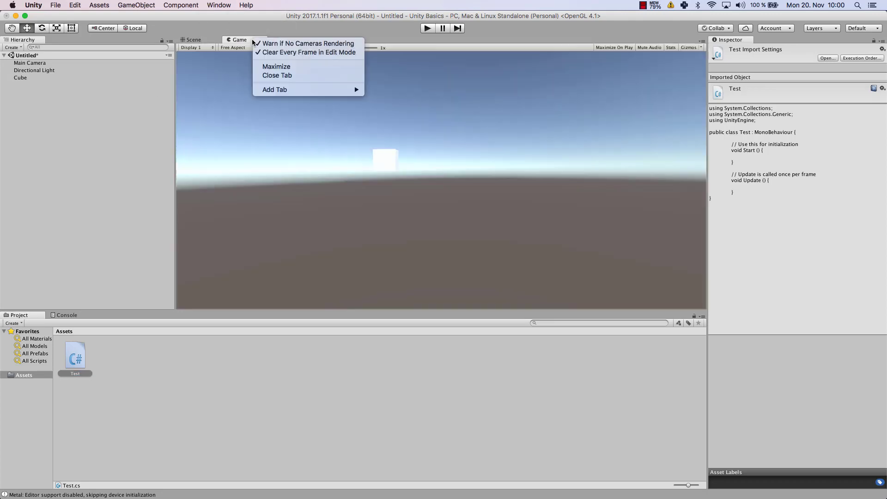
left_click(282, 76)
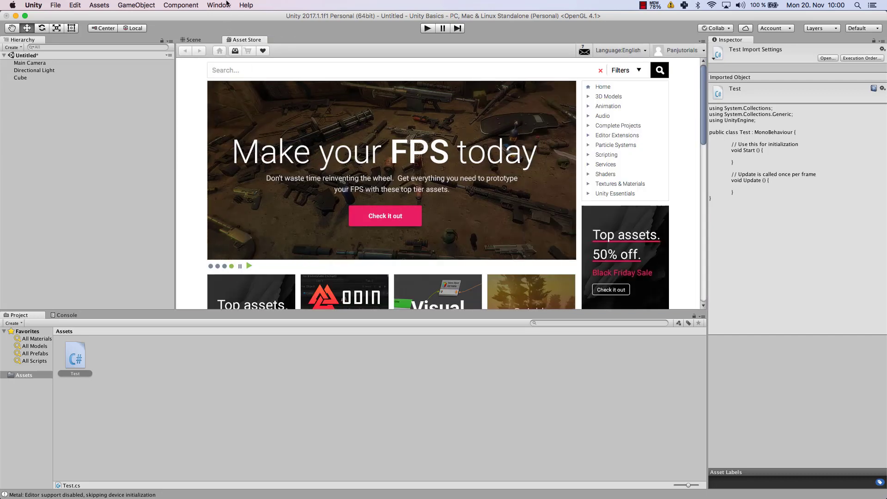
left_click(220, 5)
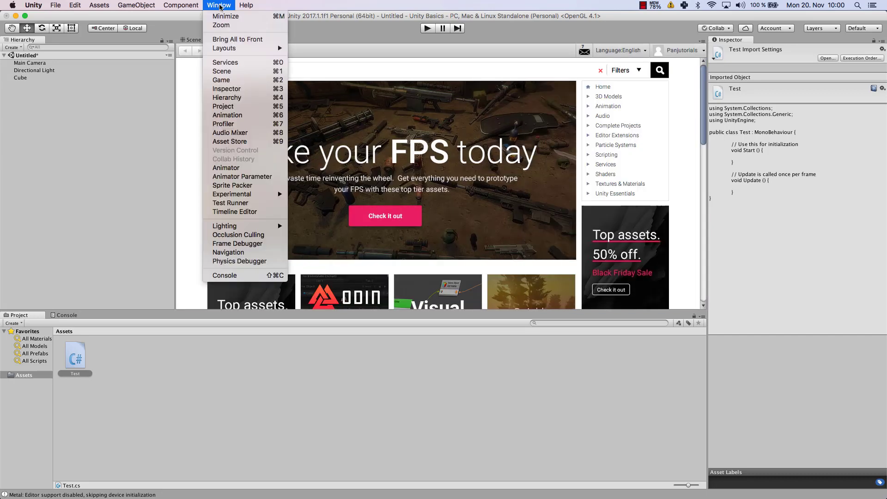
left_click(227, 80)
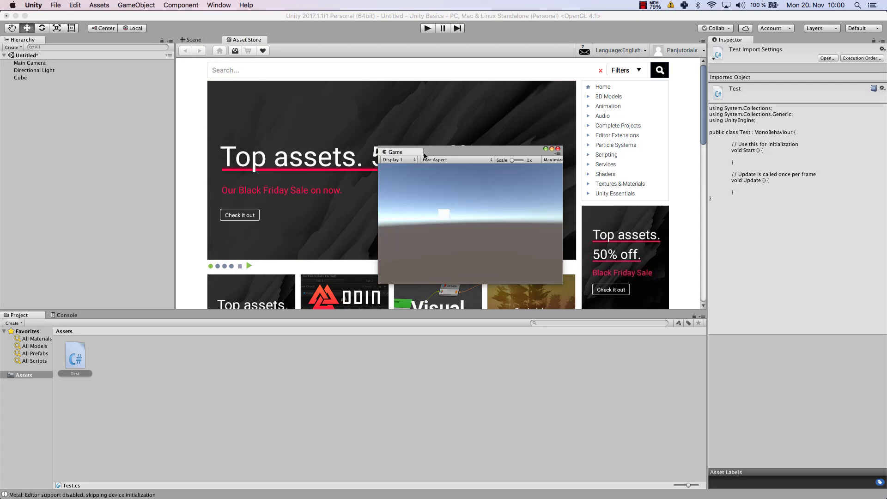
left_click_drag(489, 150, 235, 39)
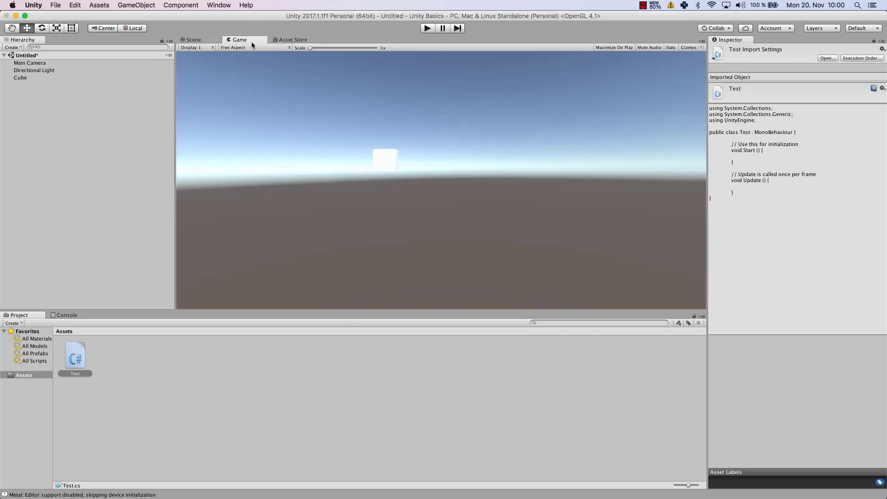
key("super+alt+2")
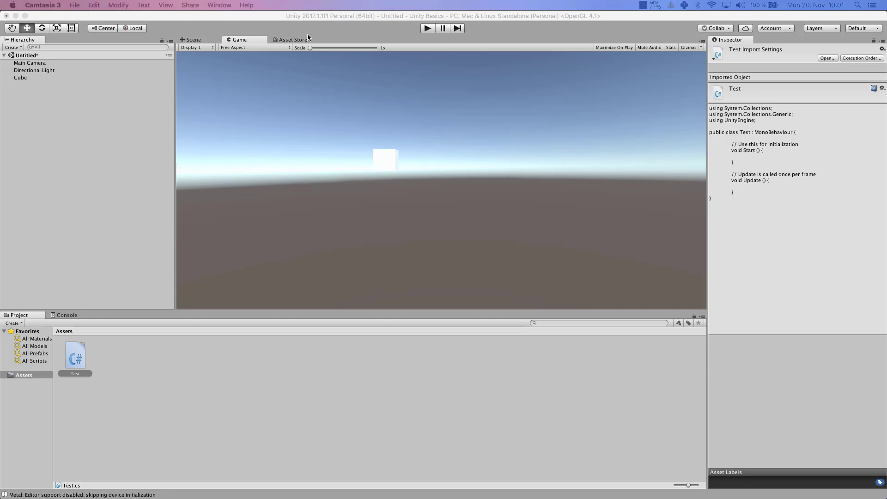
Step: Compare the Scene view with the Game view and select the Cube in the Scene view
left_click(190, 41)
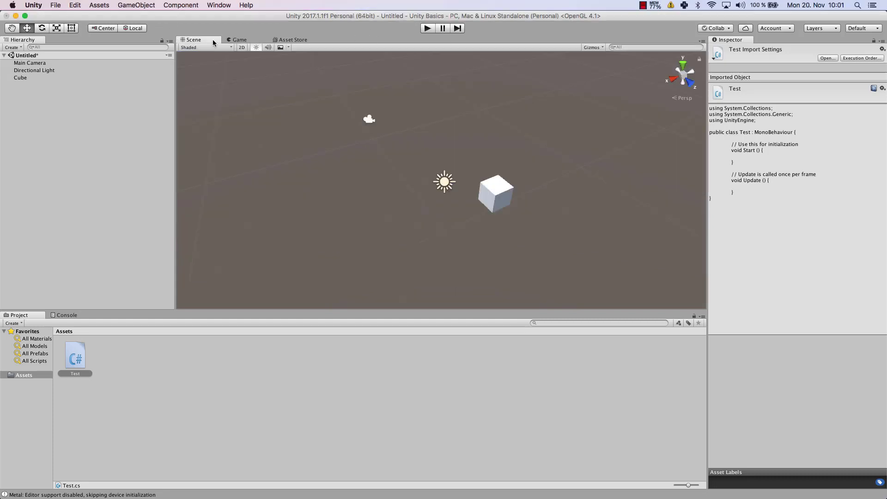
left_click(231, 40)
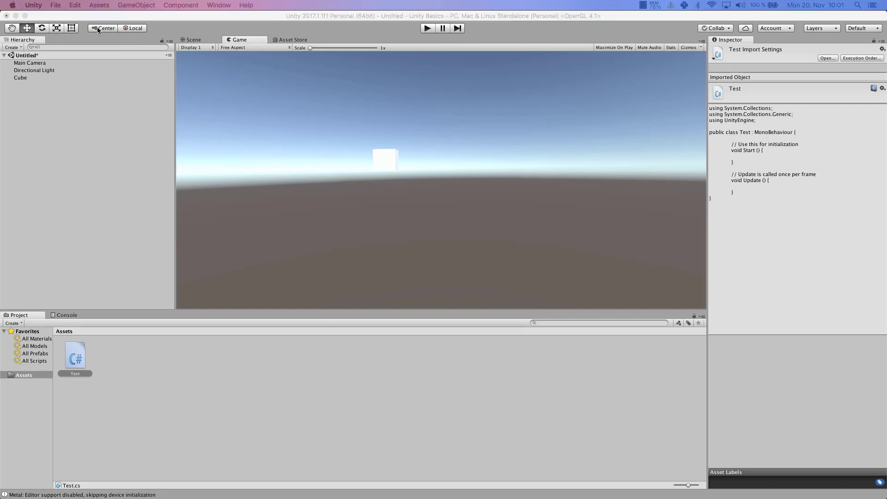
left_click(199, 41)
left_click(495, 200)
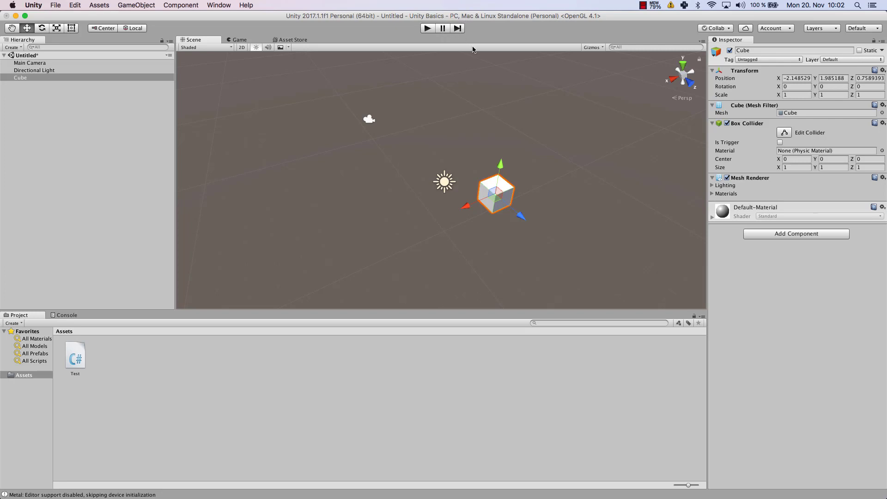
Step: Run the scene in Play mode to preview the game, and stop it
left_click(428, 28)
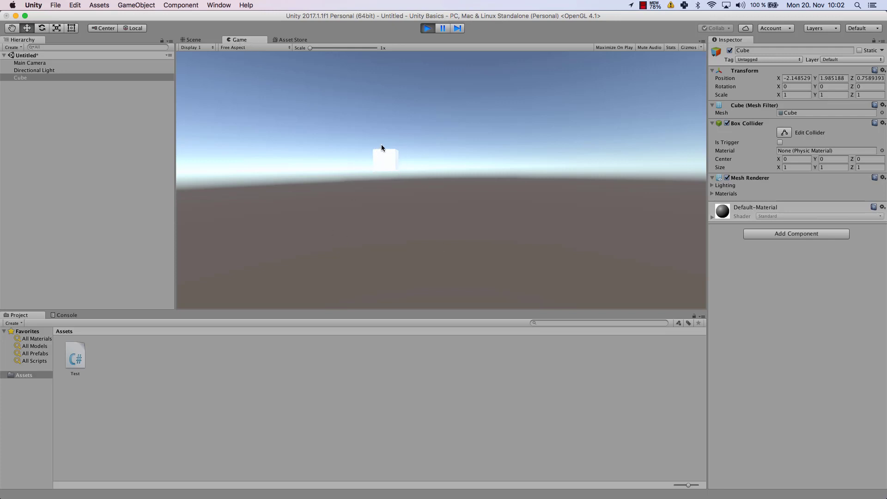
left_click(428, 28)
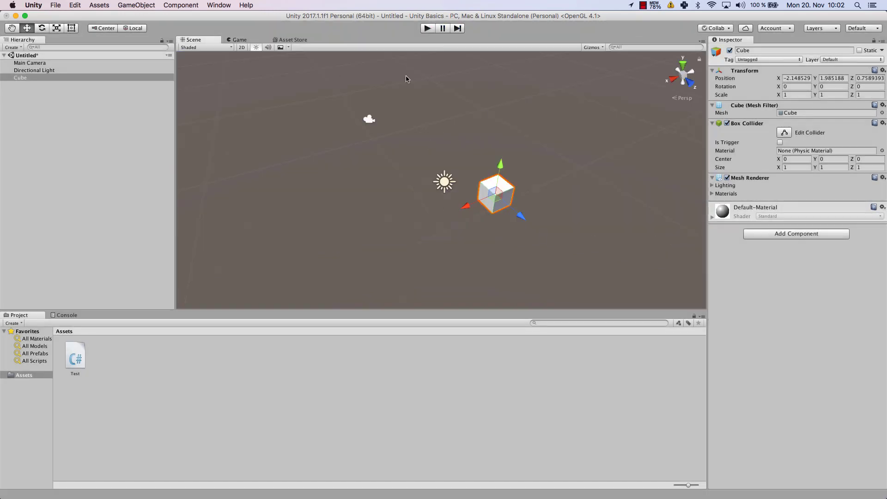